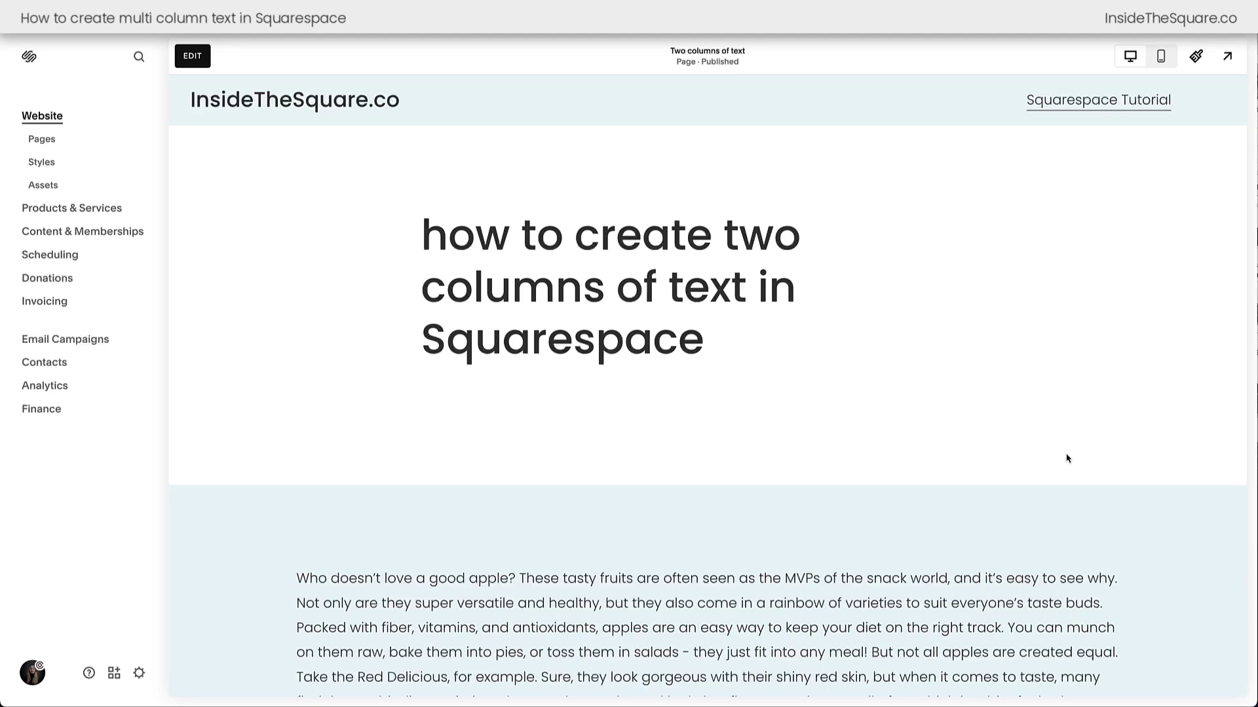
# Open the Custom CSS editor from Pages > Website Tools
pyautogui.scroll(-4, 1067, 458)
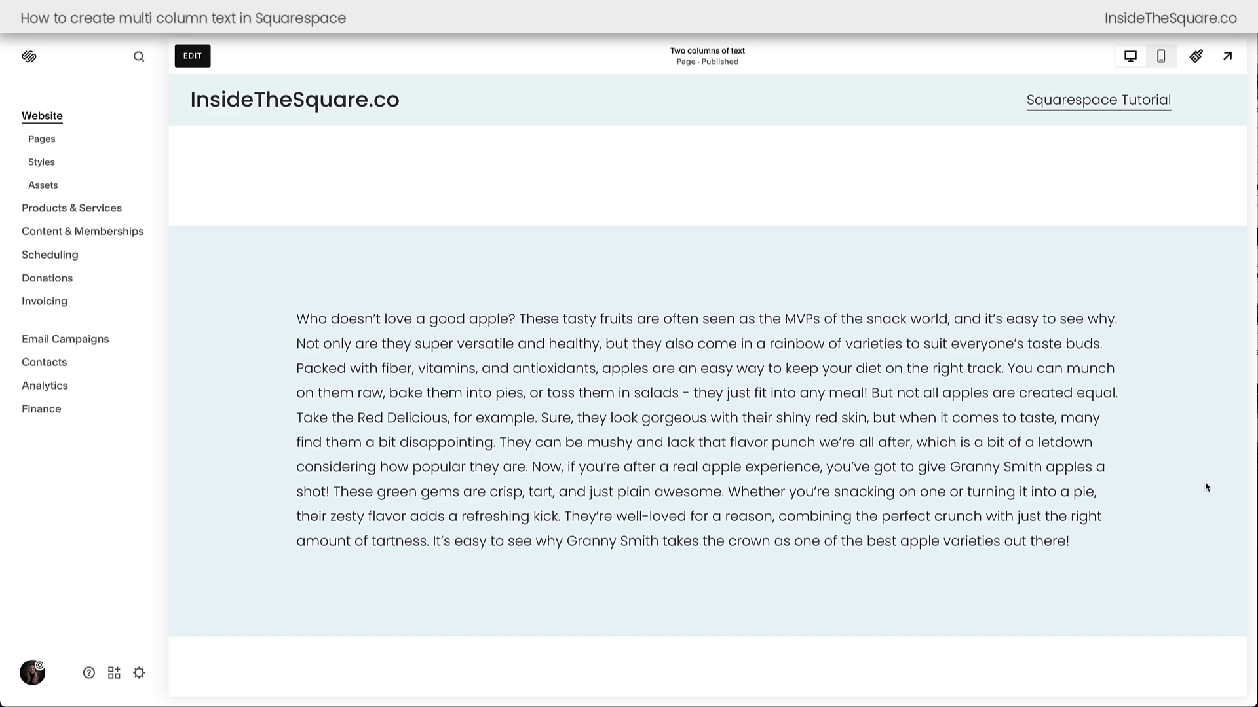
pyautogui.click(42, 139)
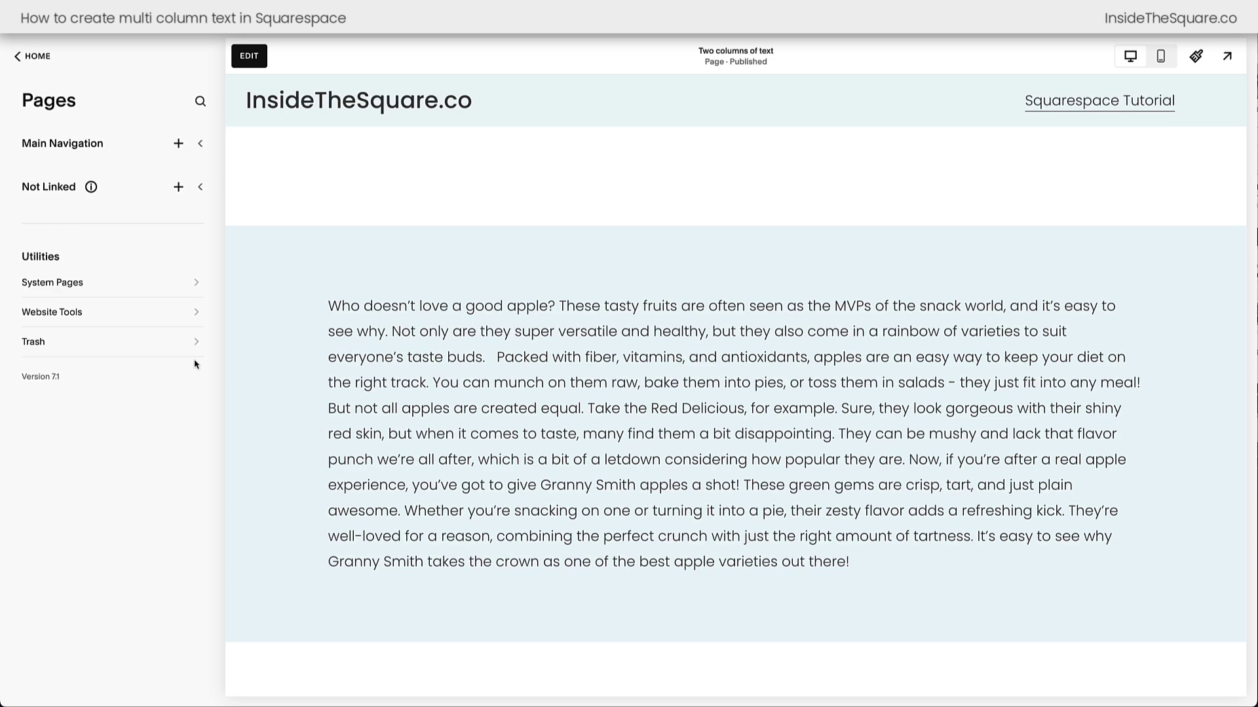
pyautogui.click(147, 324)
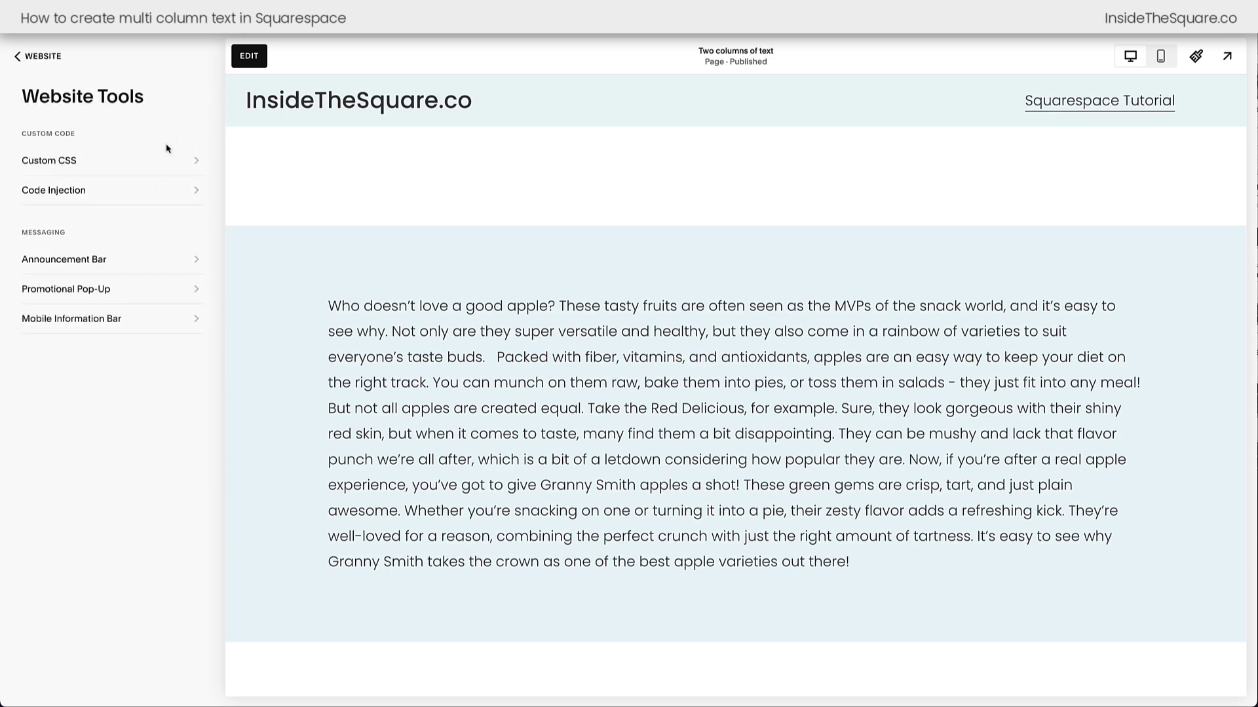
pyautogui.click(152, 160)
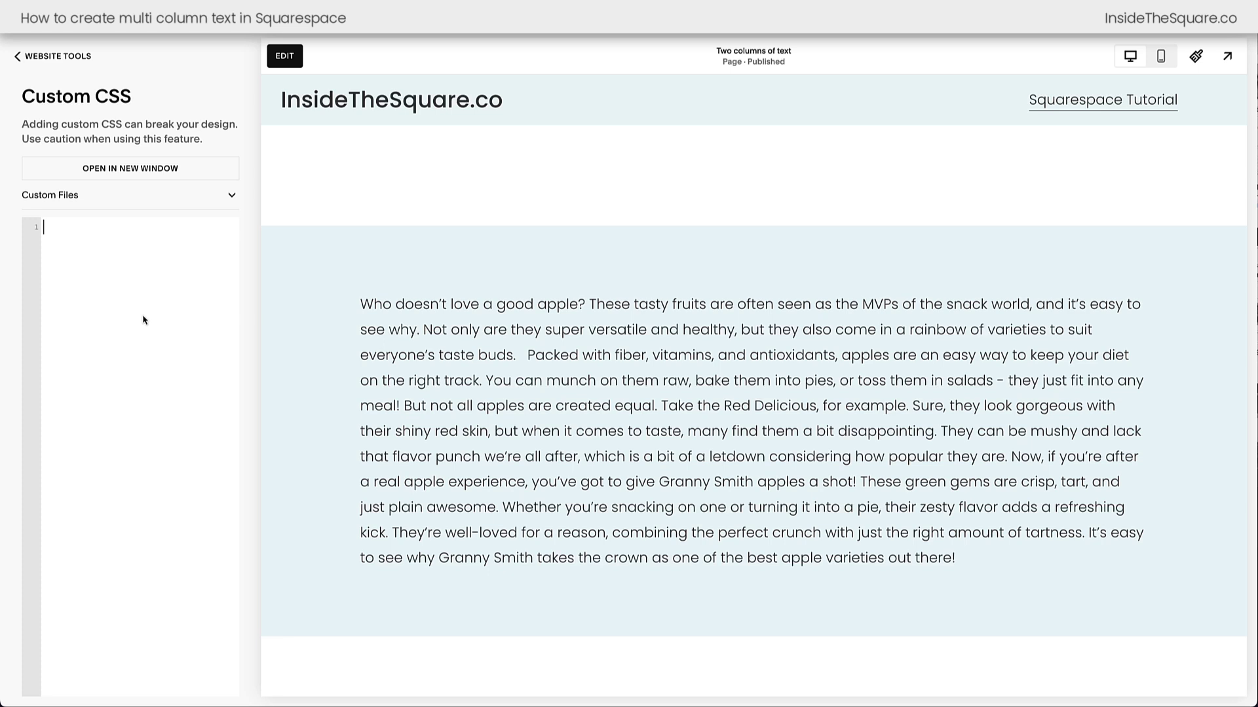
# Write the rule p{ columns:2 } so the apple paragraph splits into two columns
pyautogui.moveTo(357, 302); pyautogui.dragTo(1118, 561)
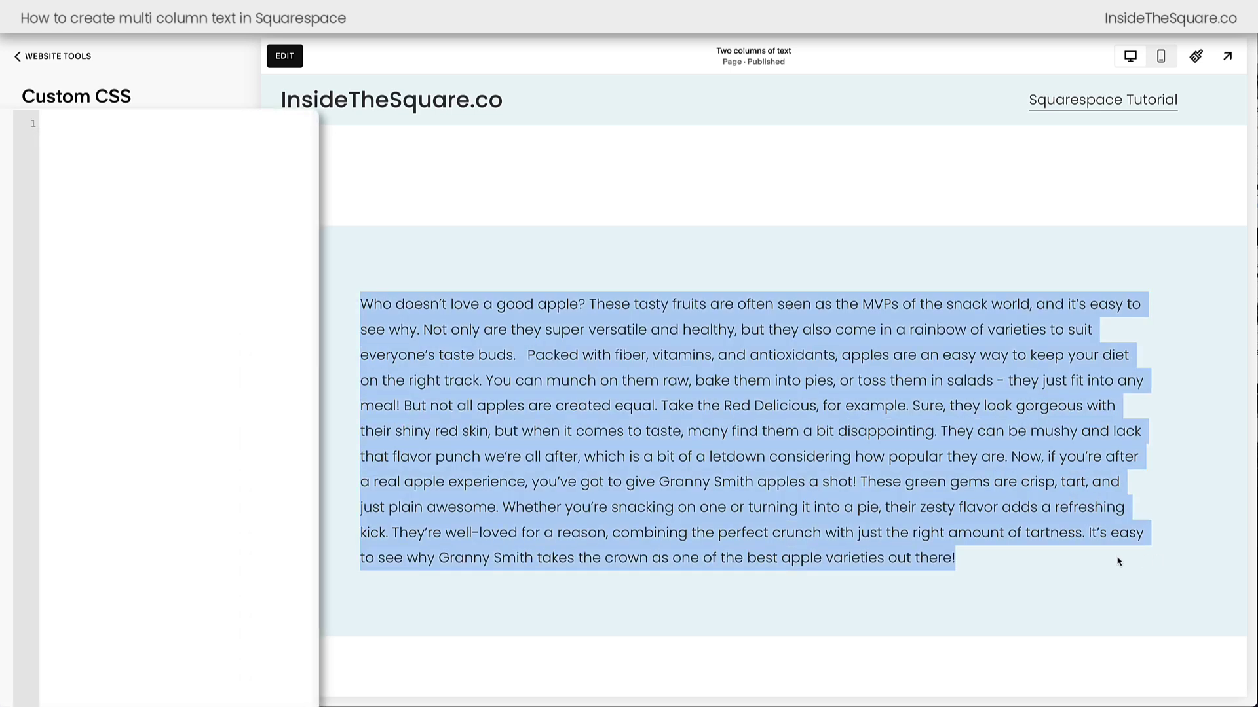
pyautogui.click(218, 291)
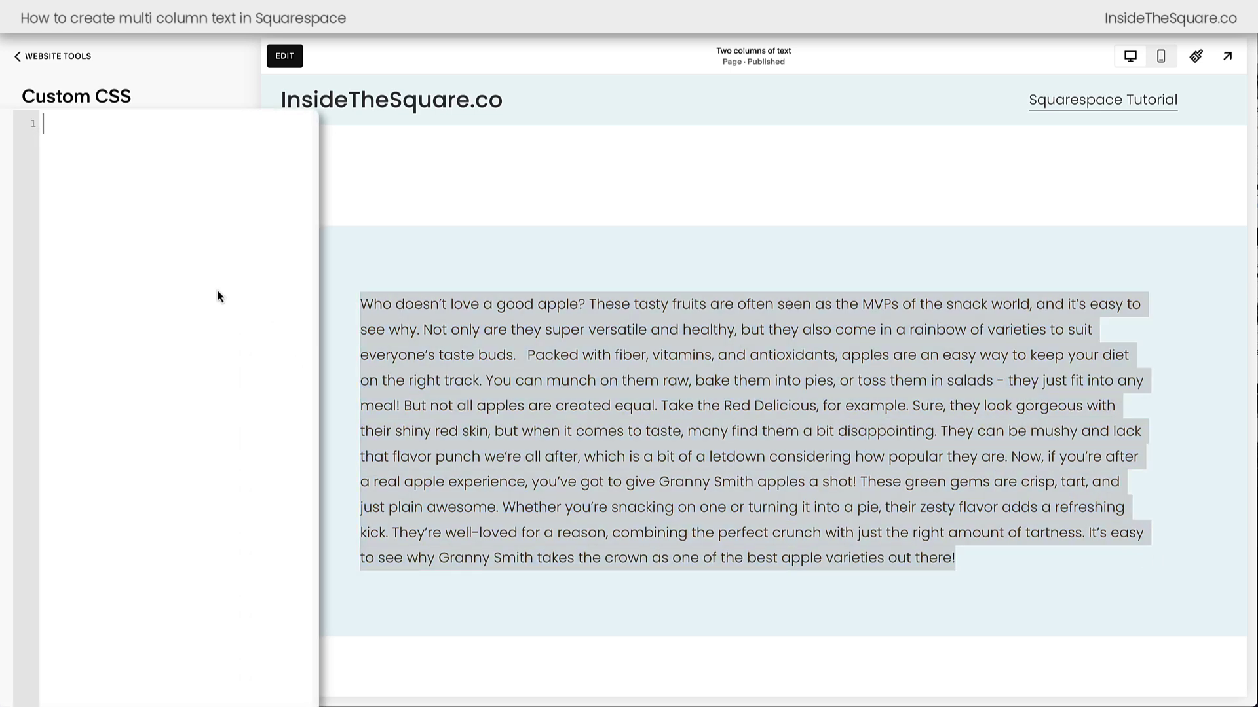
pyautogui.write('p{')
pyautogui.press('Return')
pyautogui.write('columns:2')
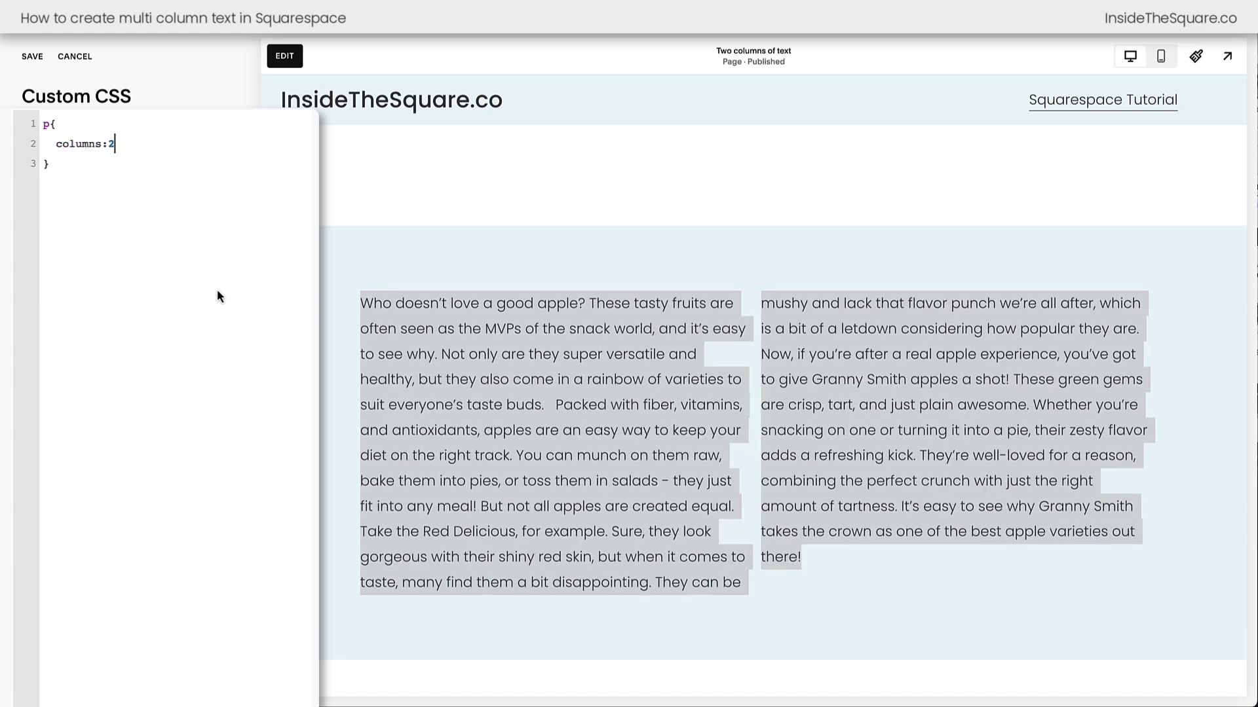
pyautogui.click(641, 296)
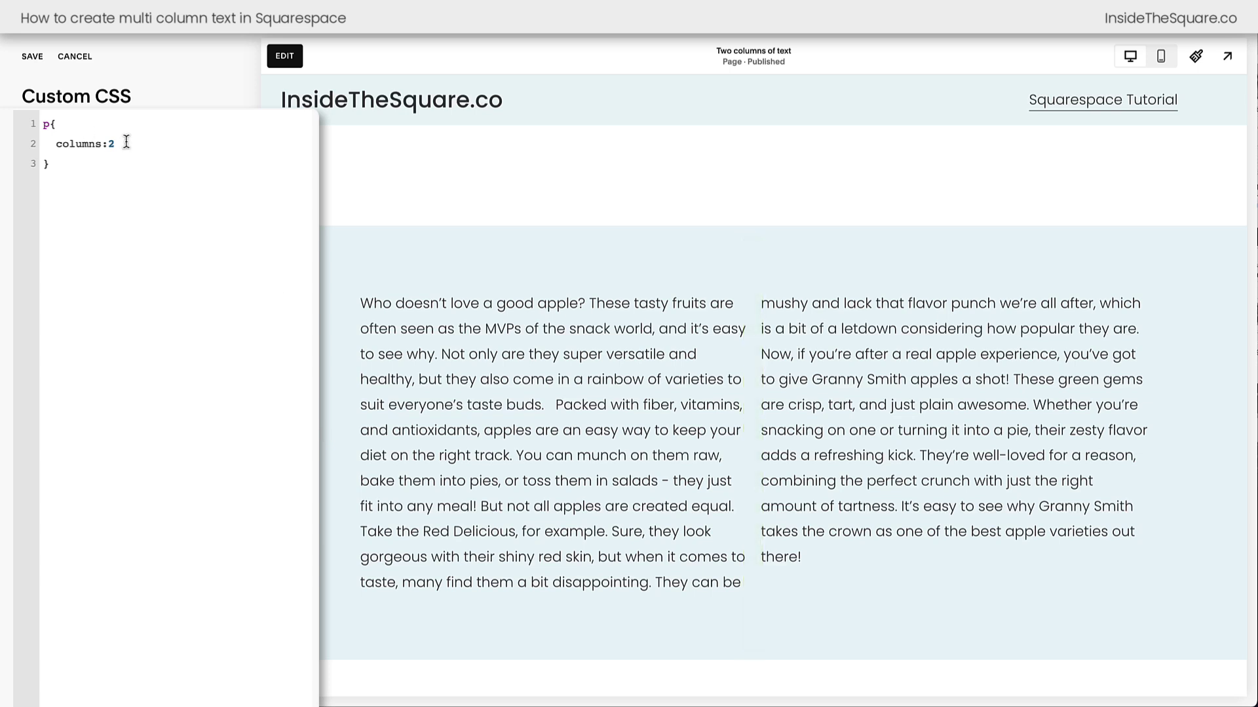
# Add column-gap:150px as a second declaration in the paragraph rule
pyautogui.write(';')
pyautogui.press('Return')
pyautogui.write('column-gap:50px')
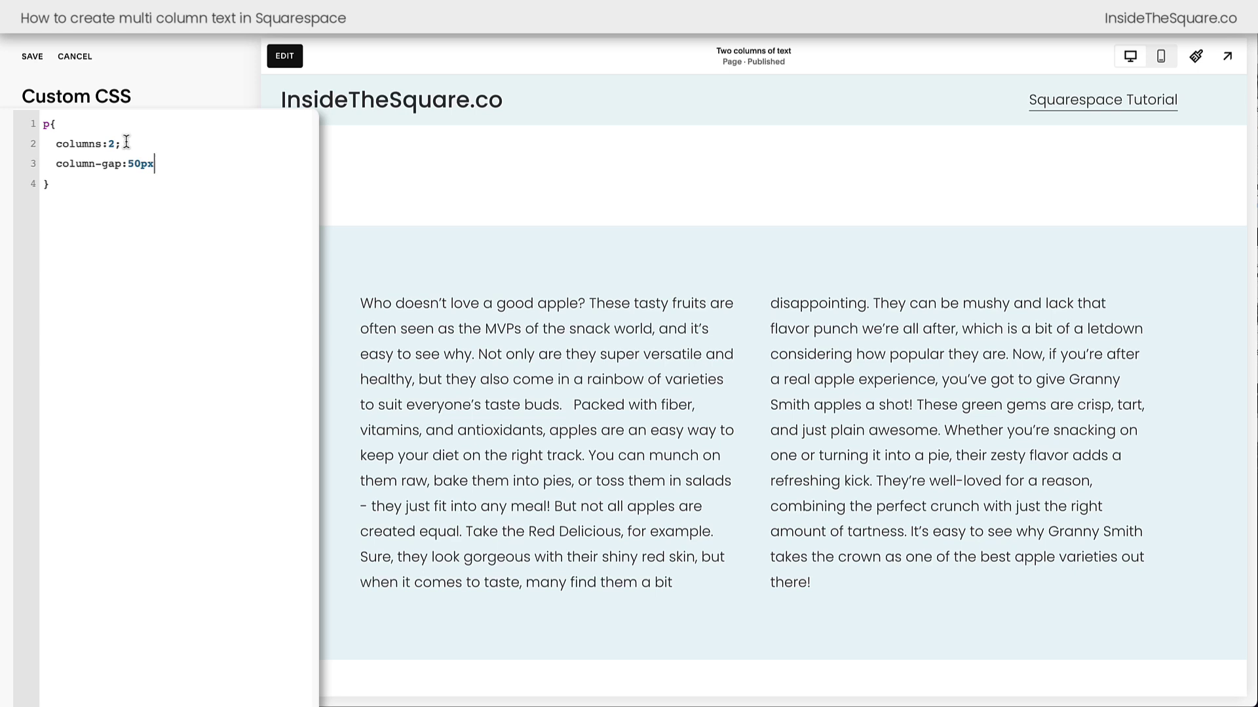
pyautogui.press('Left')
pyautogui.press('Left')
pyautogui.press('Left')
pyautogui.press('Left')
pyautogui.write('1')
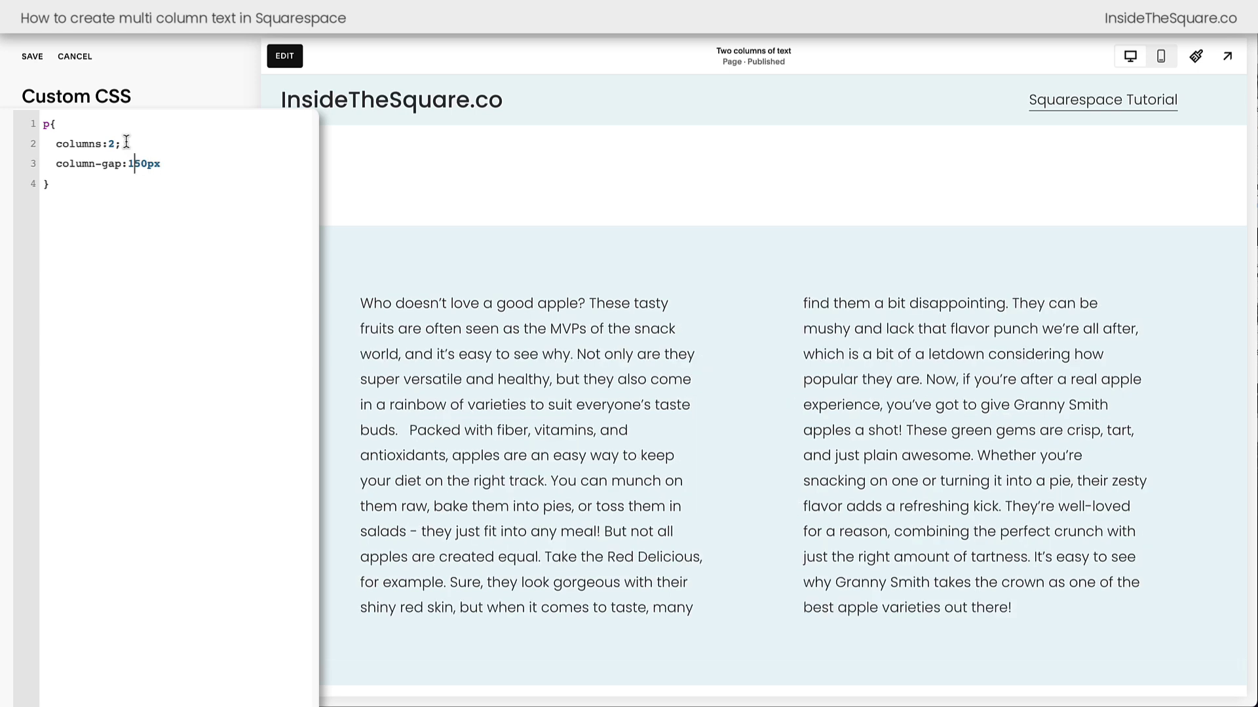
# Try a column count of 3, then set it back to 2
pyautogui.press('Up')
pyautogui.press('Left')
pyautogui.hotkey('shift', 'Left')
pyautogui.write('3')
pyautogui.hotkey('shift', 'Left')
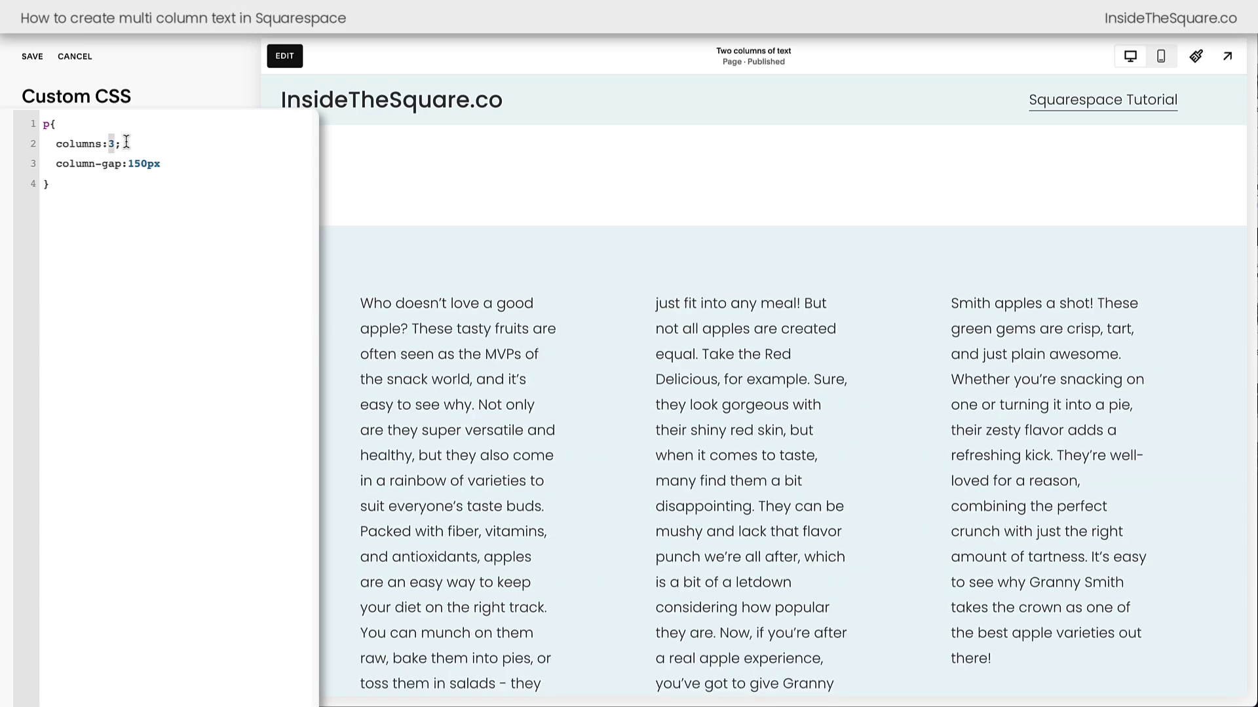
pyautogui.write('2')
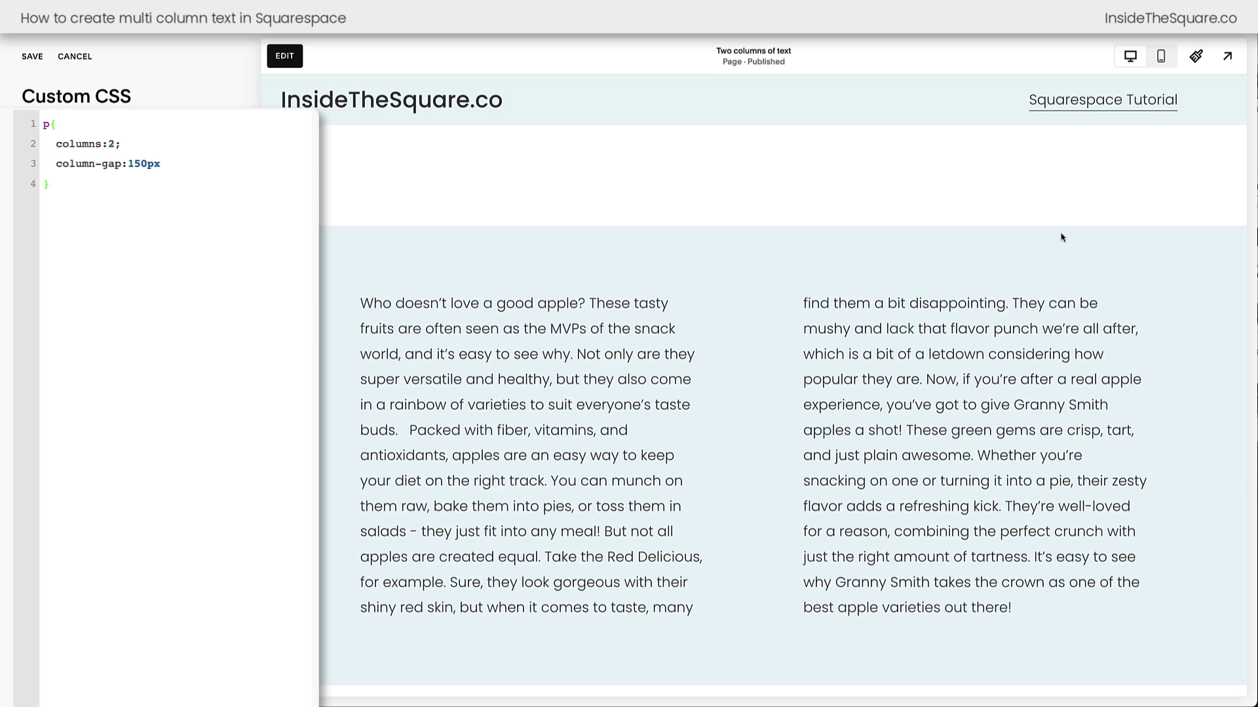
pyautogui.click(1160, 59)
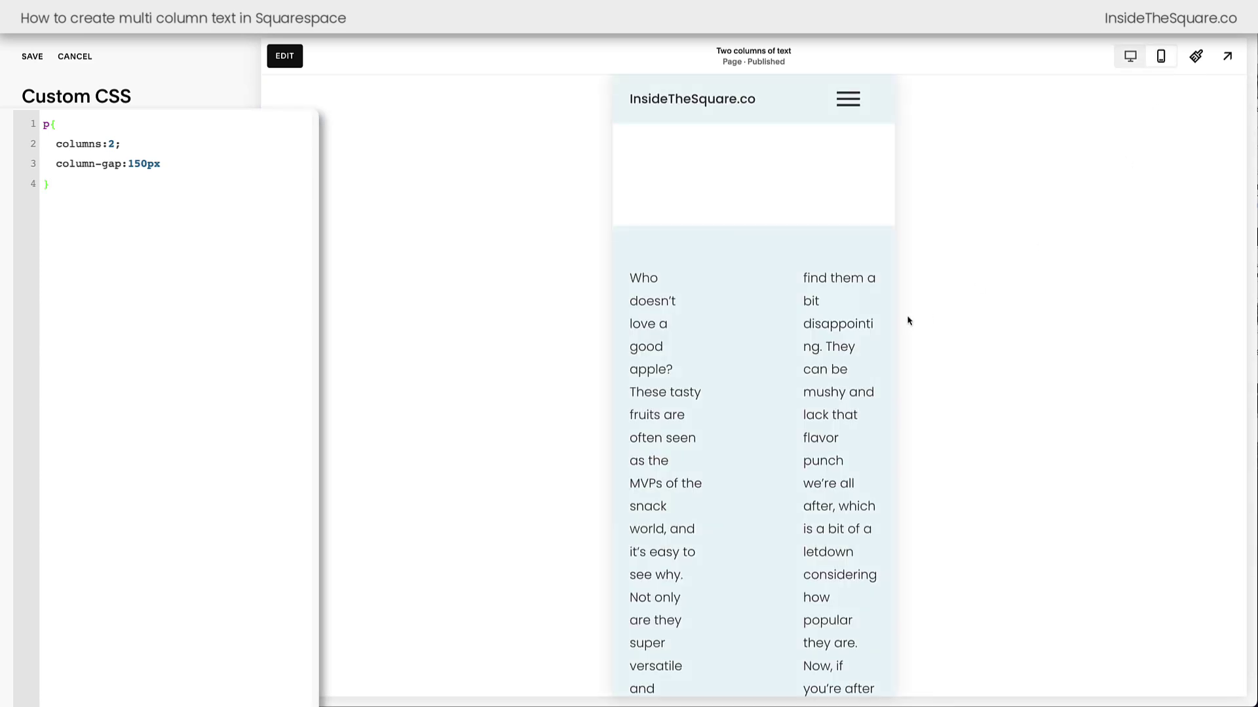
pyautogui.scroll(-2, 829, 322)
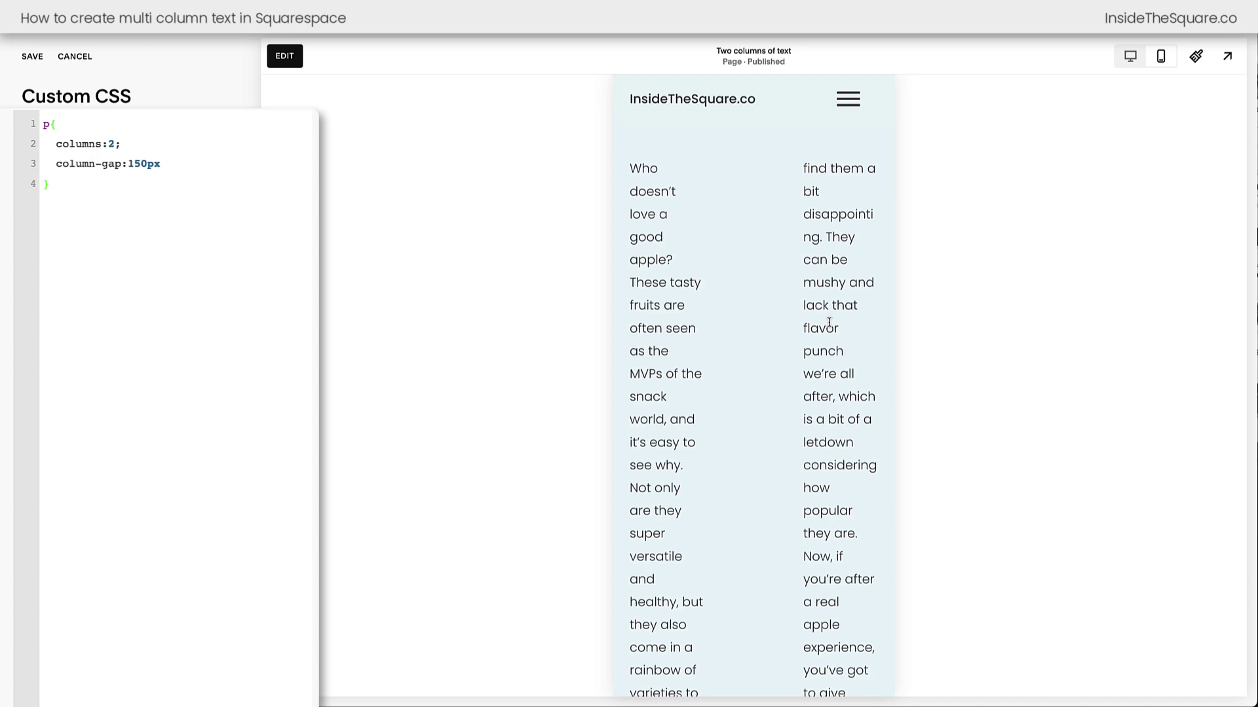
pyautogui.click(97, 170)
pyautogui.hotkey('ctrl', 'a')
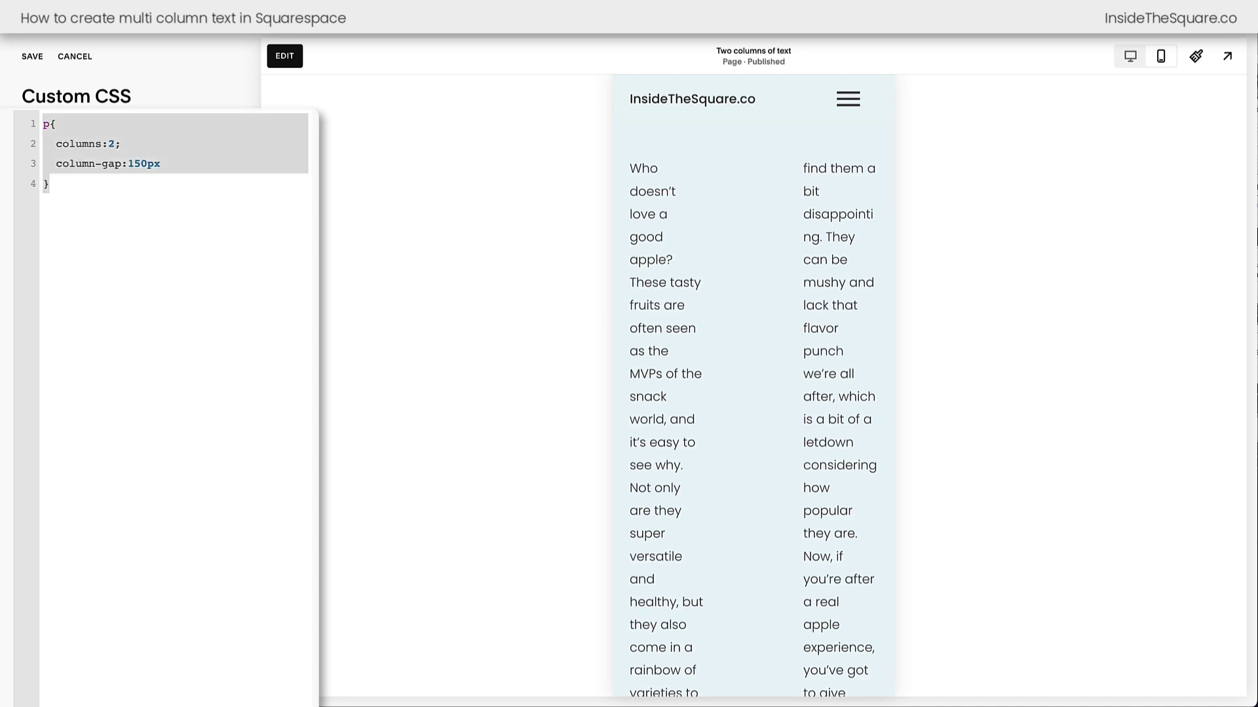
pyautogui.click(117, 123)
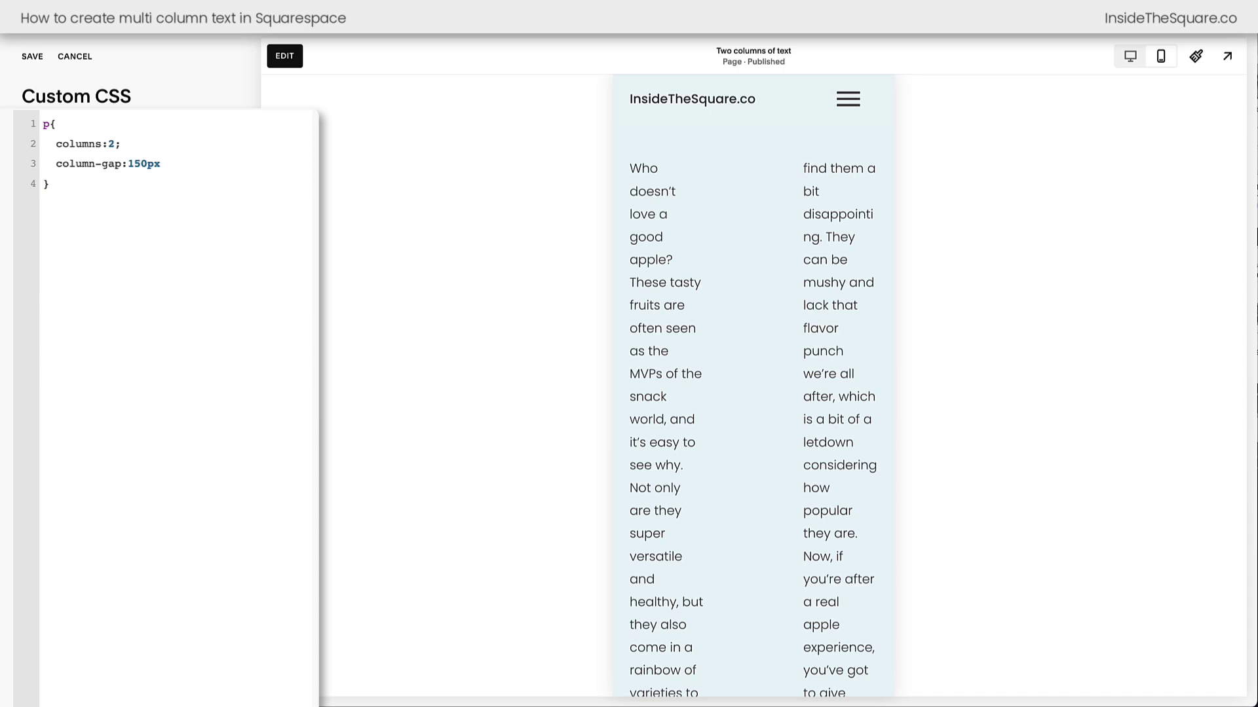
pyautogui.write('@media only screen and (min-width:767px){   p{   columns:2;   column-gap:150px } }')
# Point out the media query's braces, the 767px breakpoint and the paragraph rule inside
pyautogui.hotkey('ctrl', 'a')
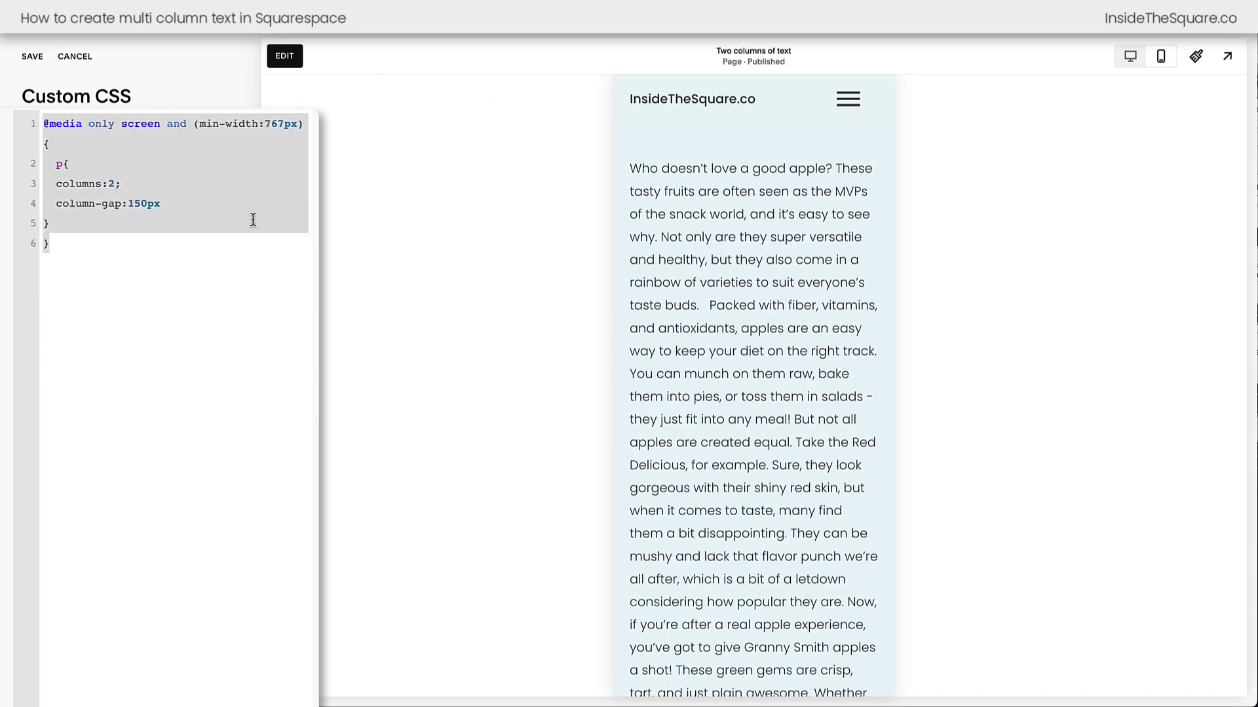
pyautogui.click(253, 220)
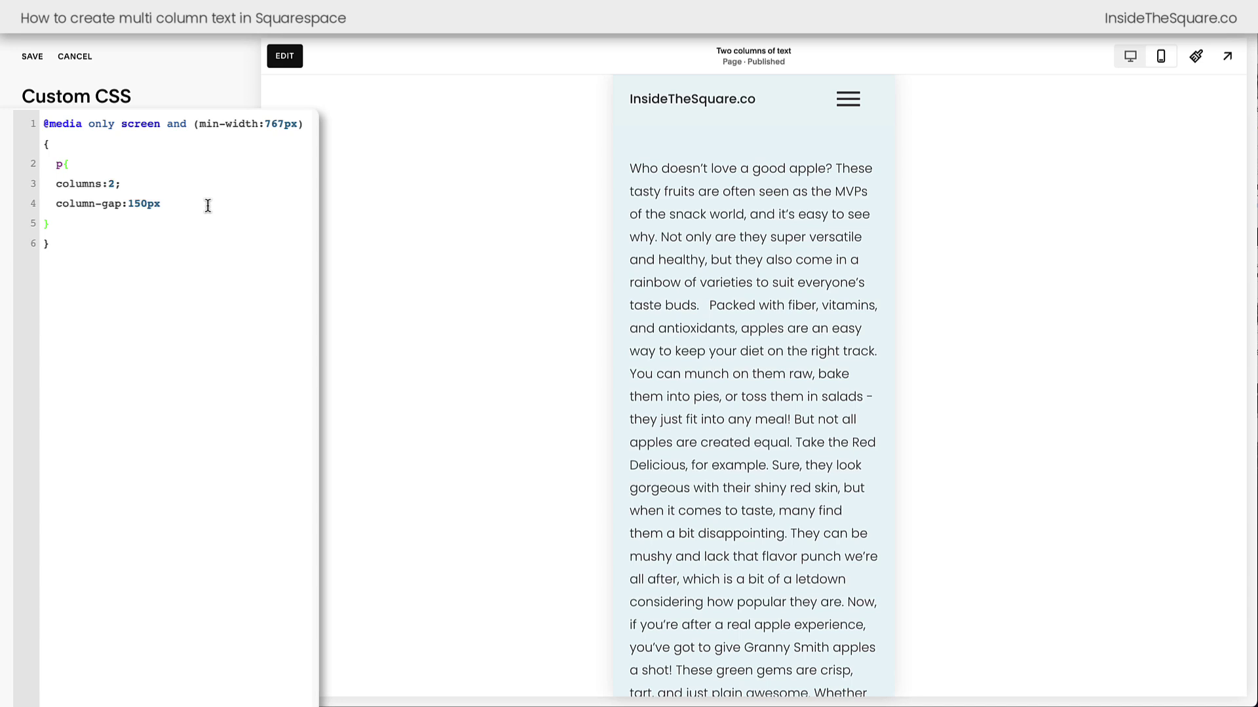
pyautogui.click(57, 145)
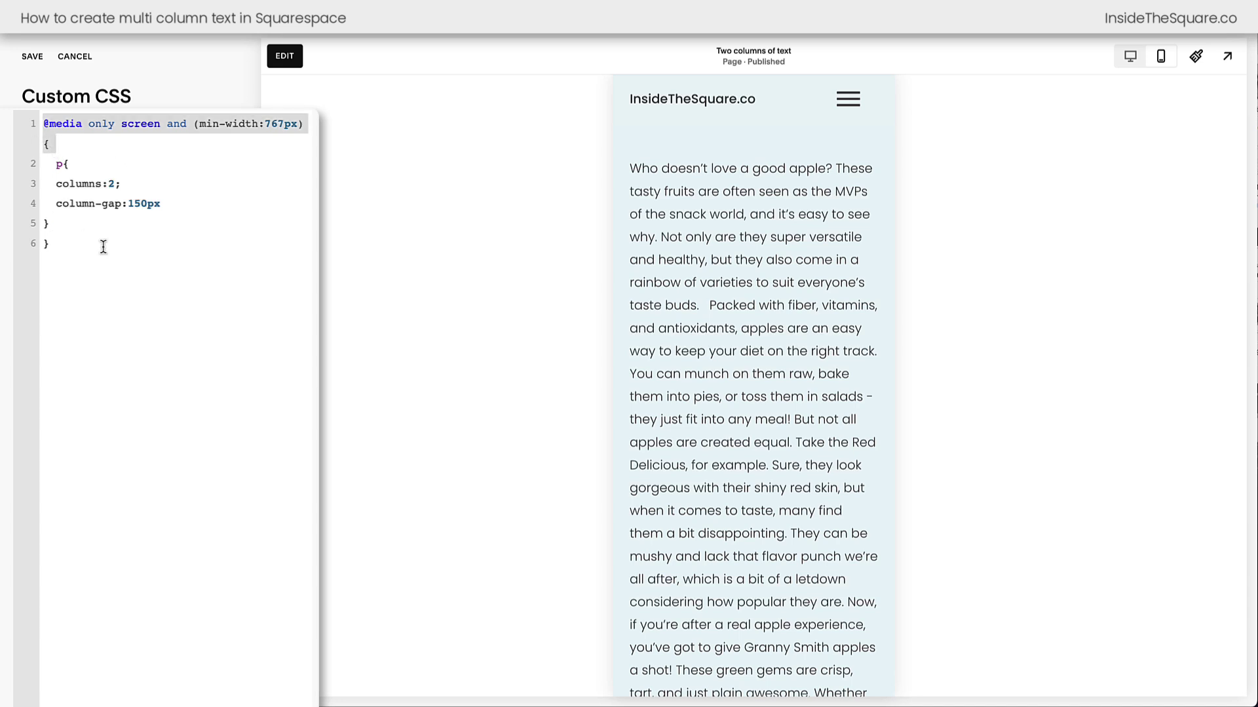
pyautogui.click(127, 243)
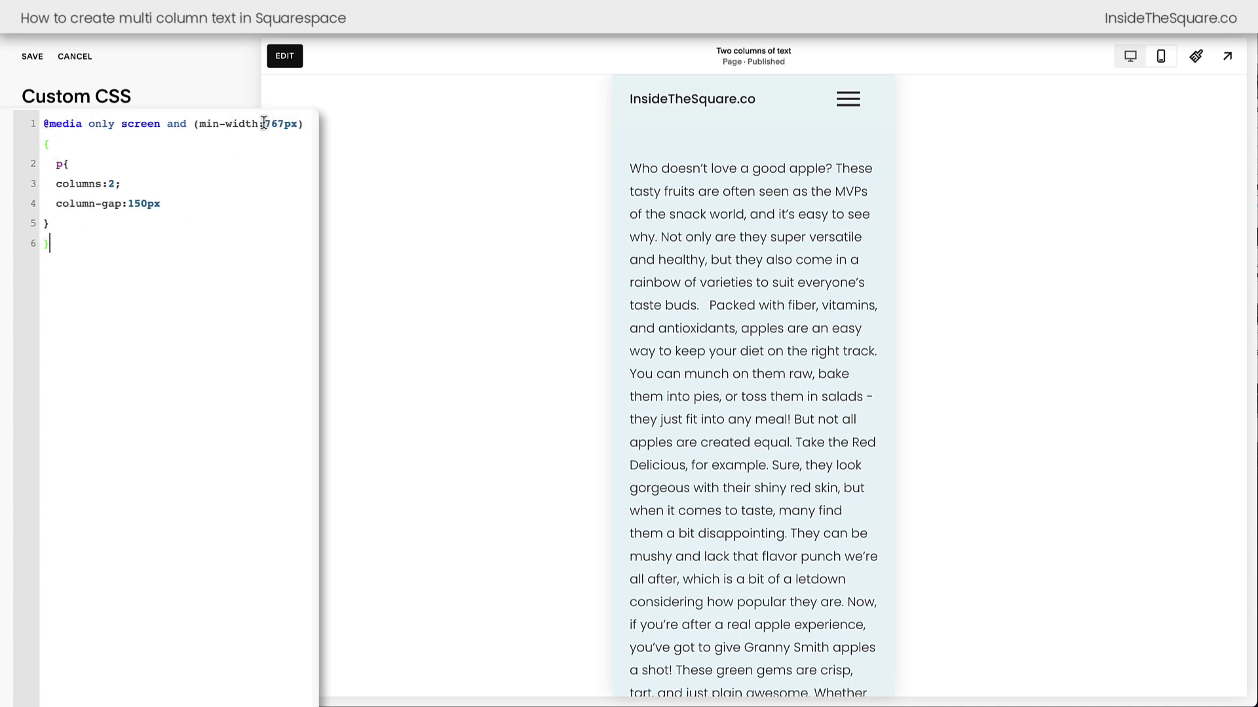
pyautogui.moveTo(265, 123); pyautogui.dragTo(298, 120)
pyautogui.moveTo(165, 229); pyautogui.dragTo(28, 174)
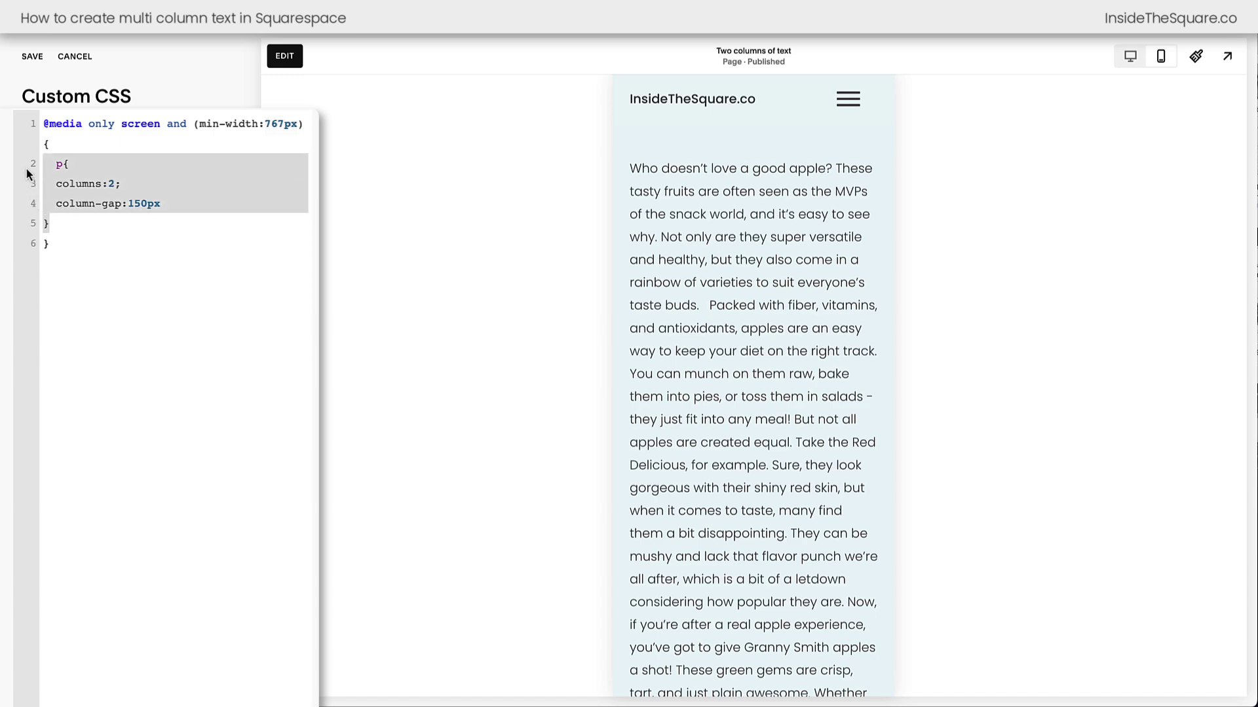
pyautogui.click(127, 273)
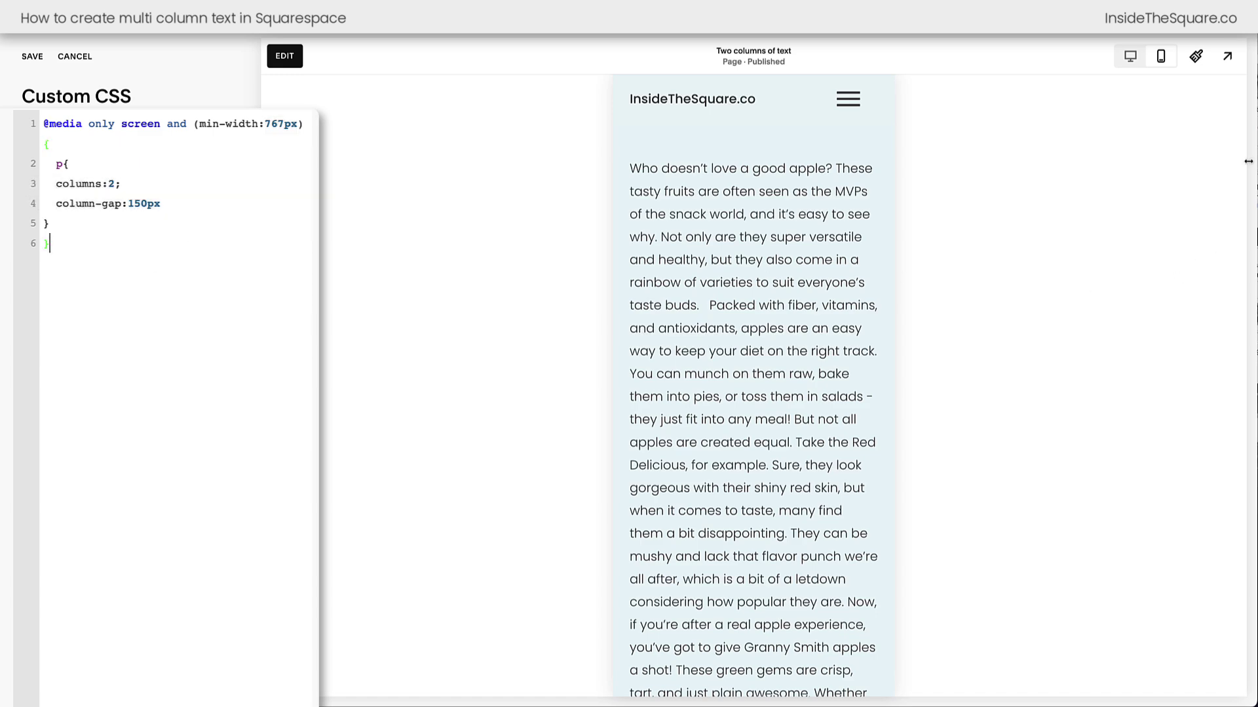
# Compare Desktop and Mobile previews, ending back in Desktop View
pyautogui.click(1129, 60)
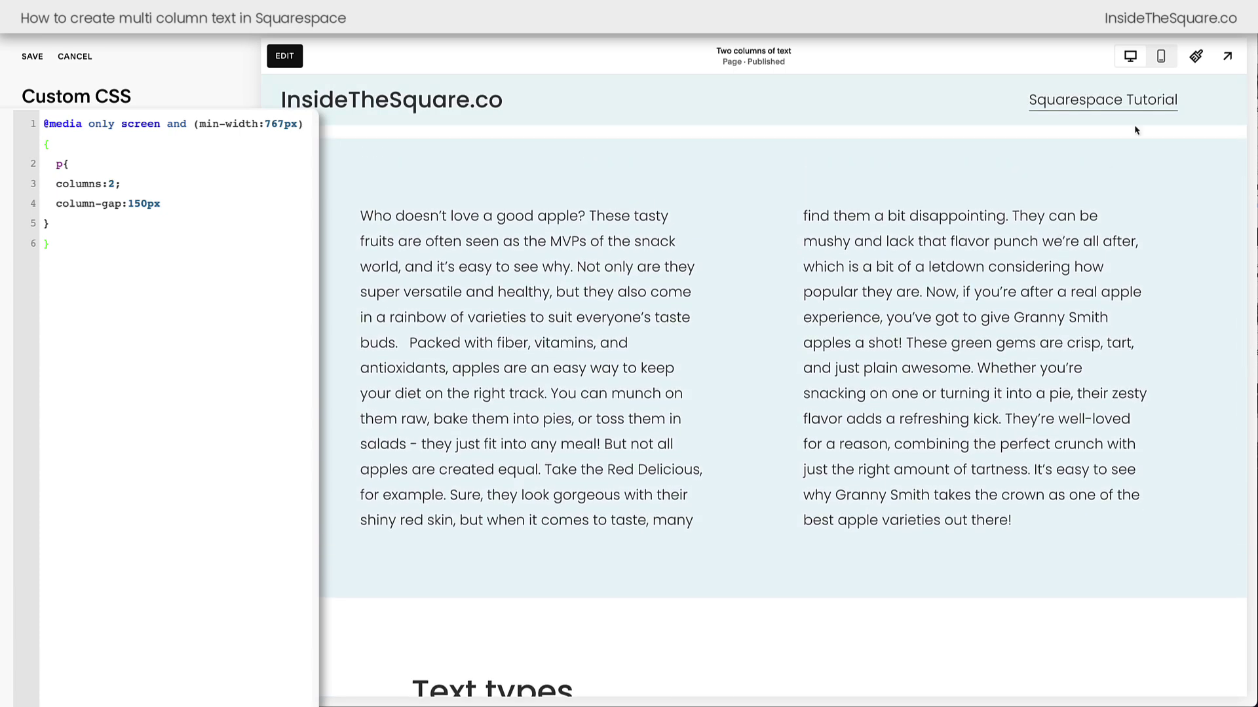
pyautogui.click(1172, 59)
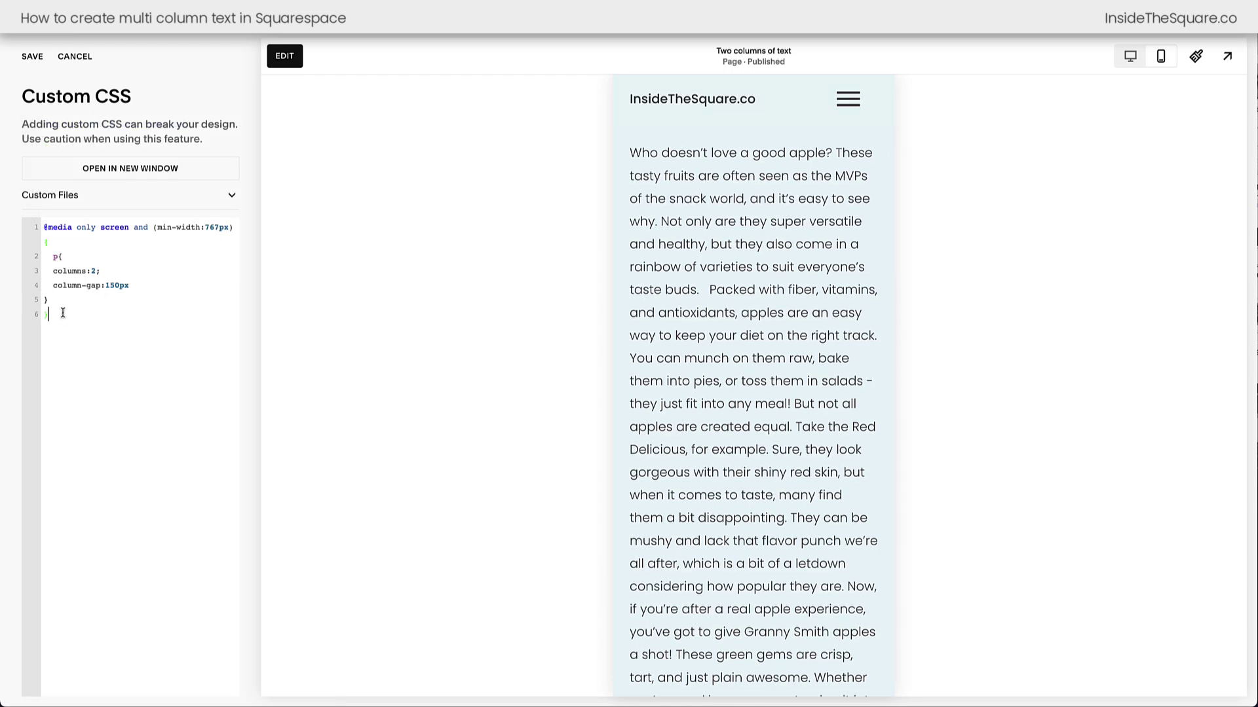
pyautogui.moveTo(67, 317); pyautogui.dragTo(16, 201)
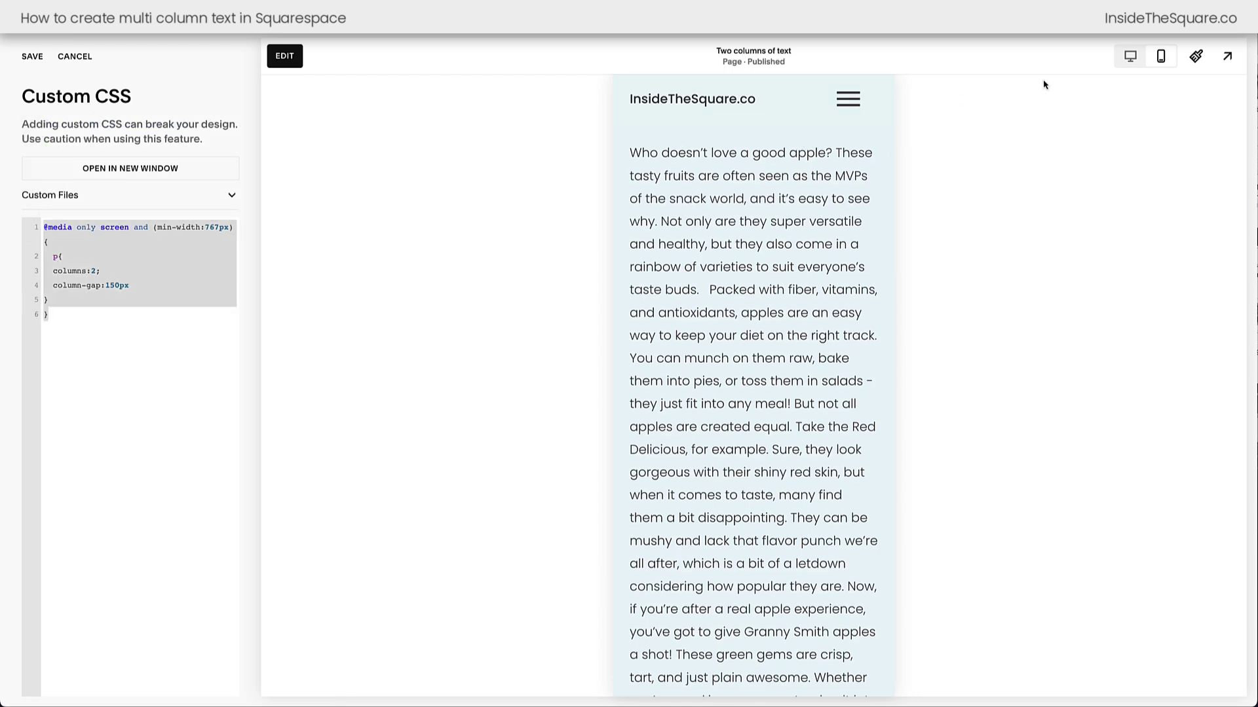
pyautogui.click(1130, 56)
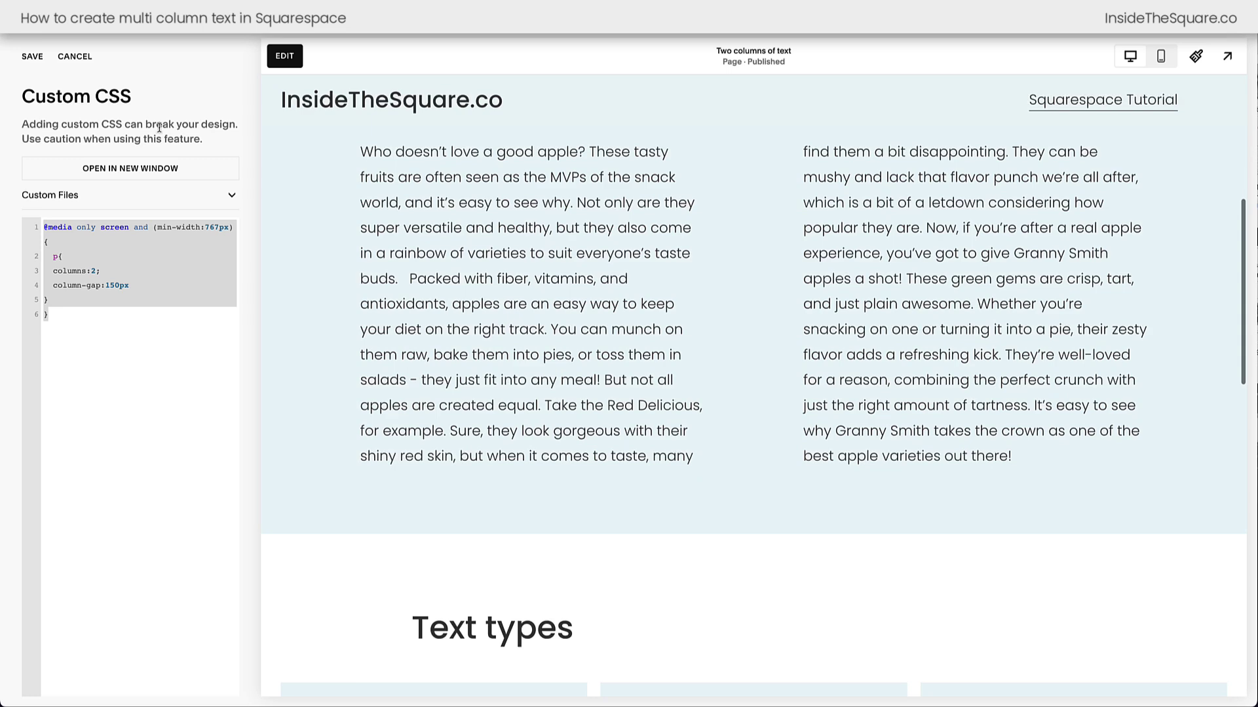
# Edit the apple text block, inserting soft line breaks before 'Packed' and before 'Now,'
pyautogui.click(284, 56)
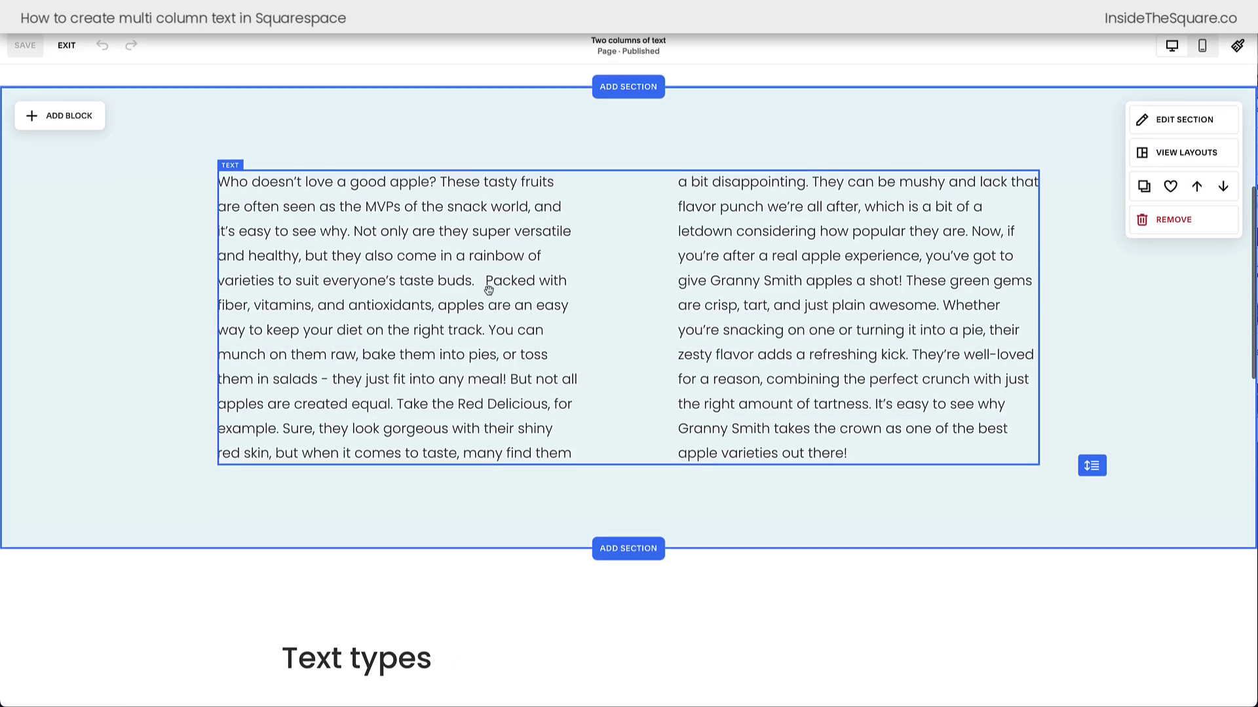
pyautogui.click(483, 280)
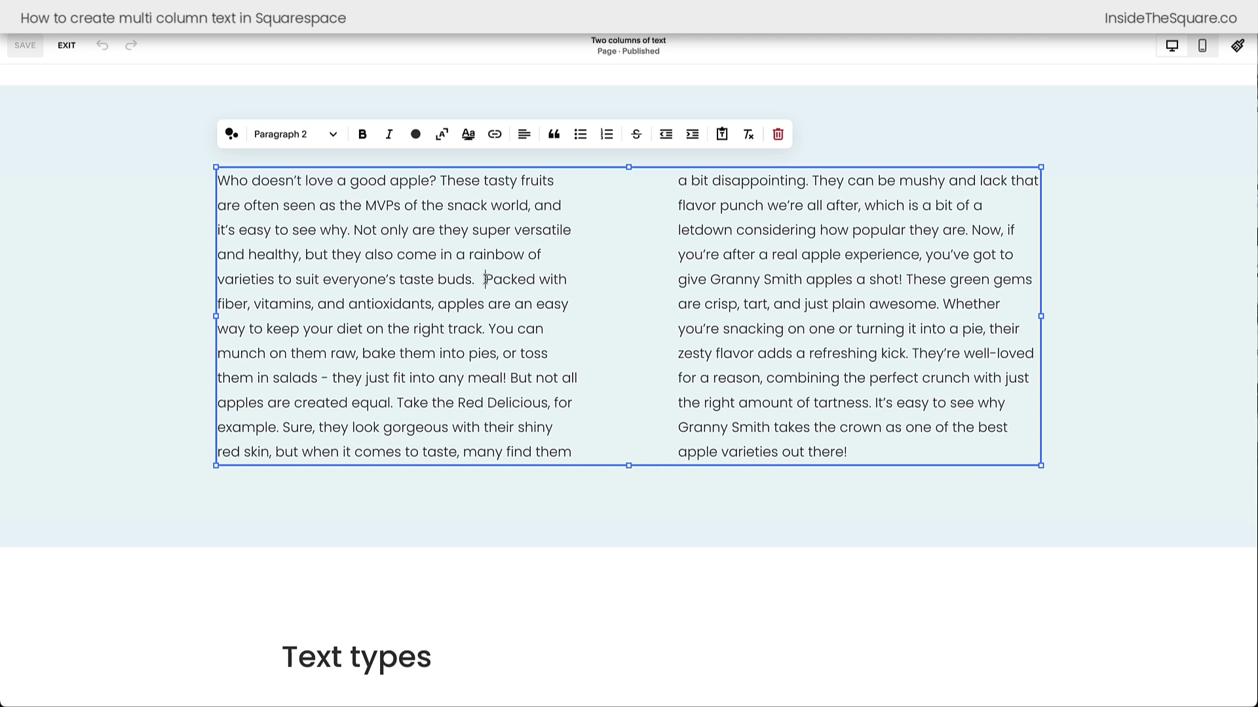
pyautogui.moveTo(483, 280); pyautogui.dragTo(474, 280)
pyautogui.press('Return')
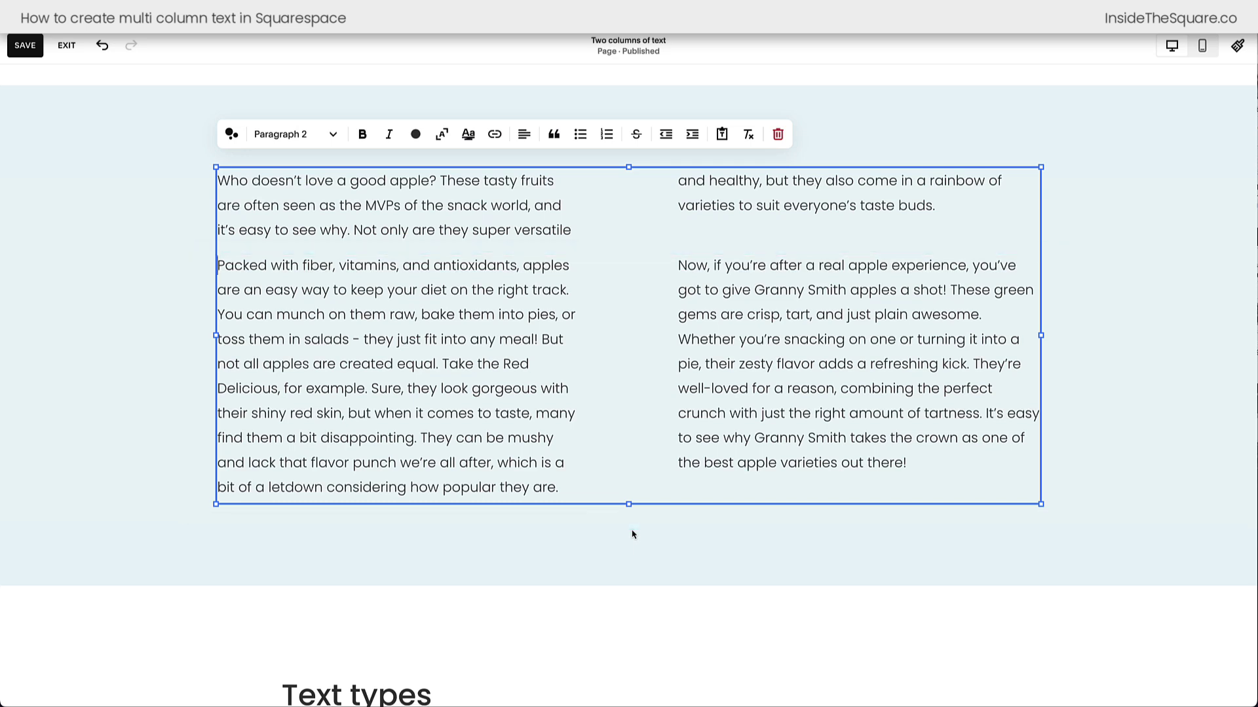
pyautogui.press('BackSpace')
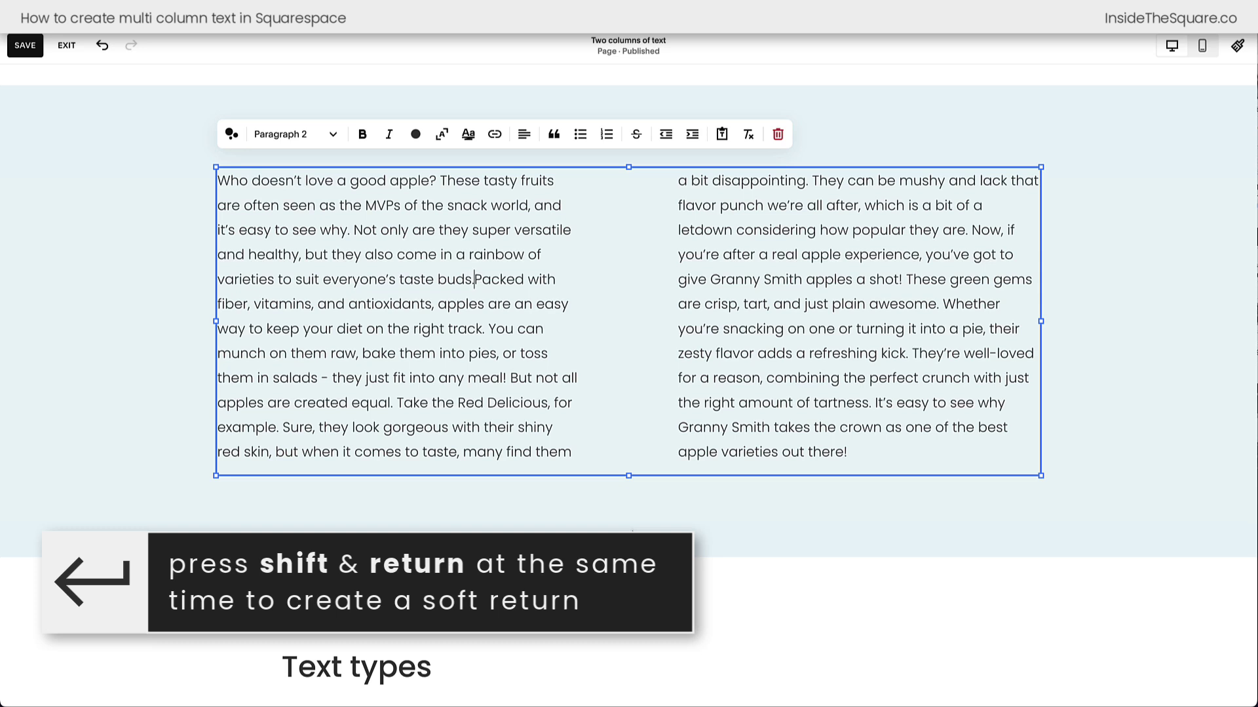
pyautogui.hotkey('shift', 'Return')
pyautogui.hotkey('shift', 'Return')
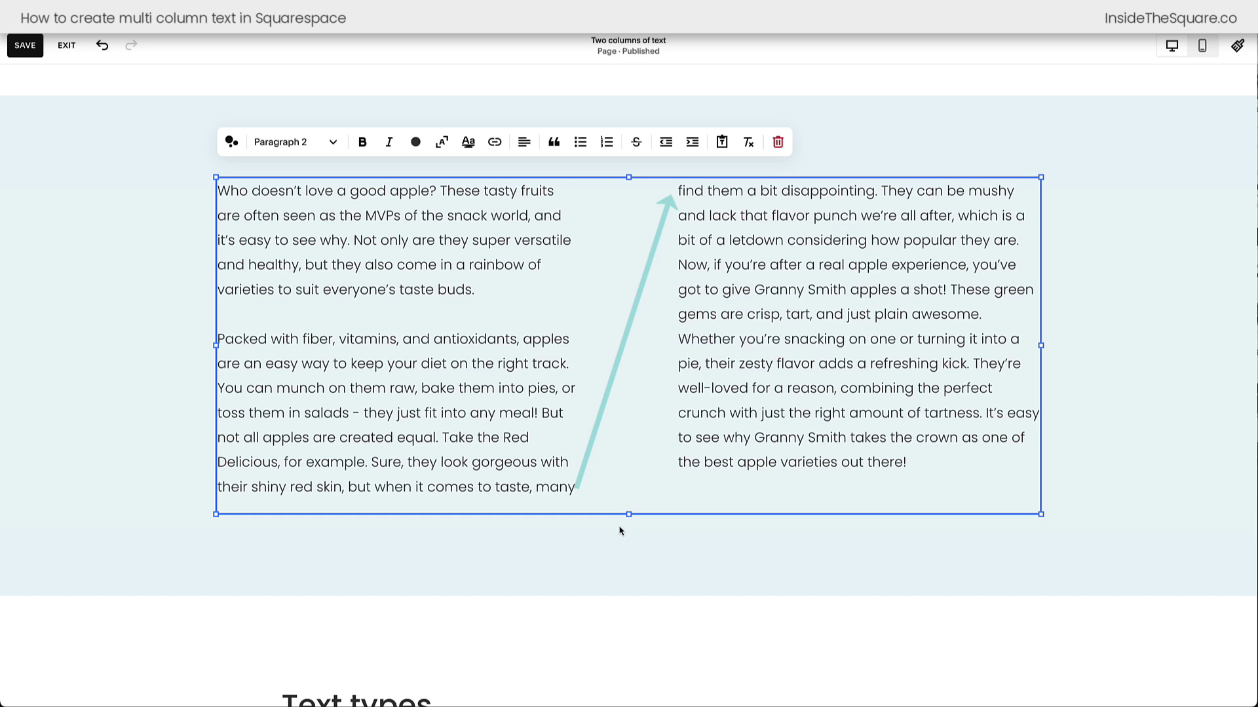
pyautogui.click(677, 265)
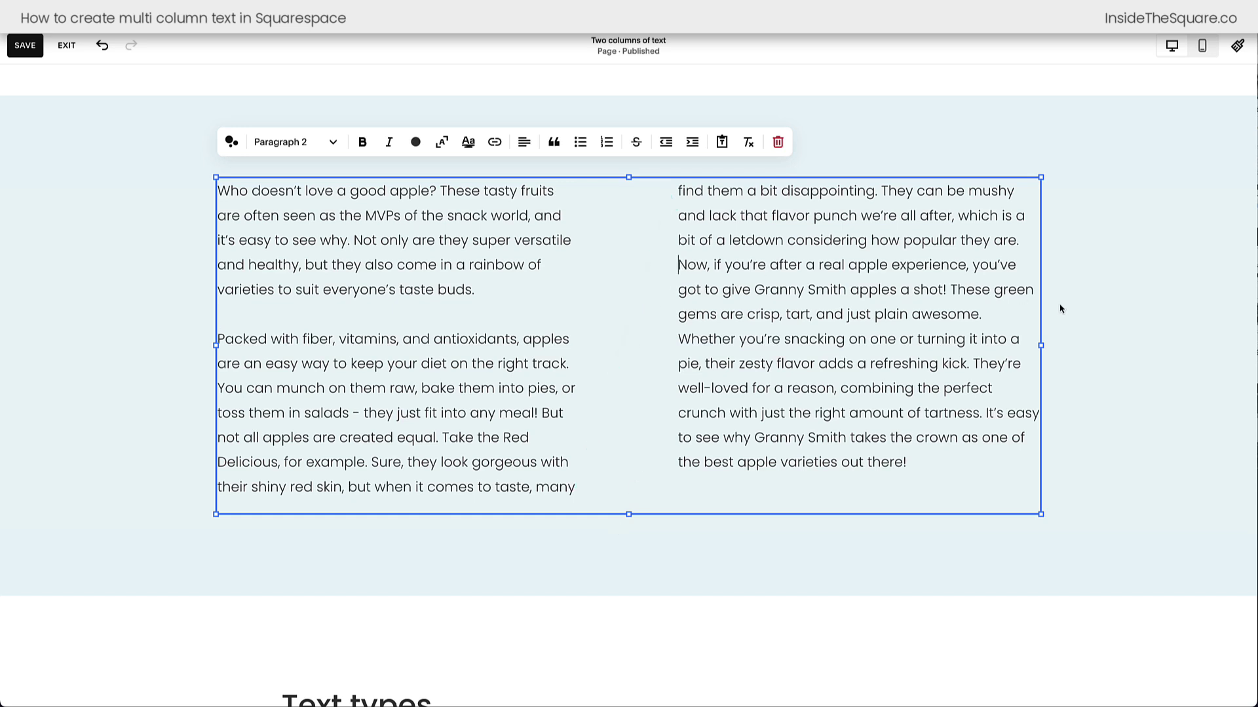
pyautogui.hotkey('shift', 'Return')
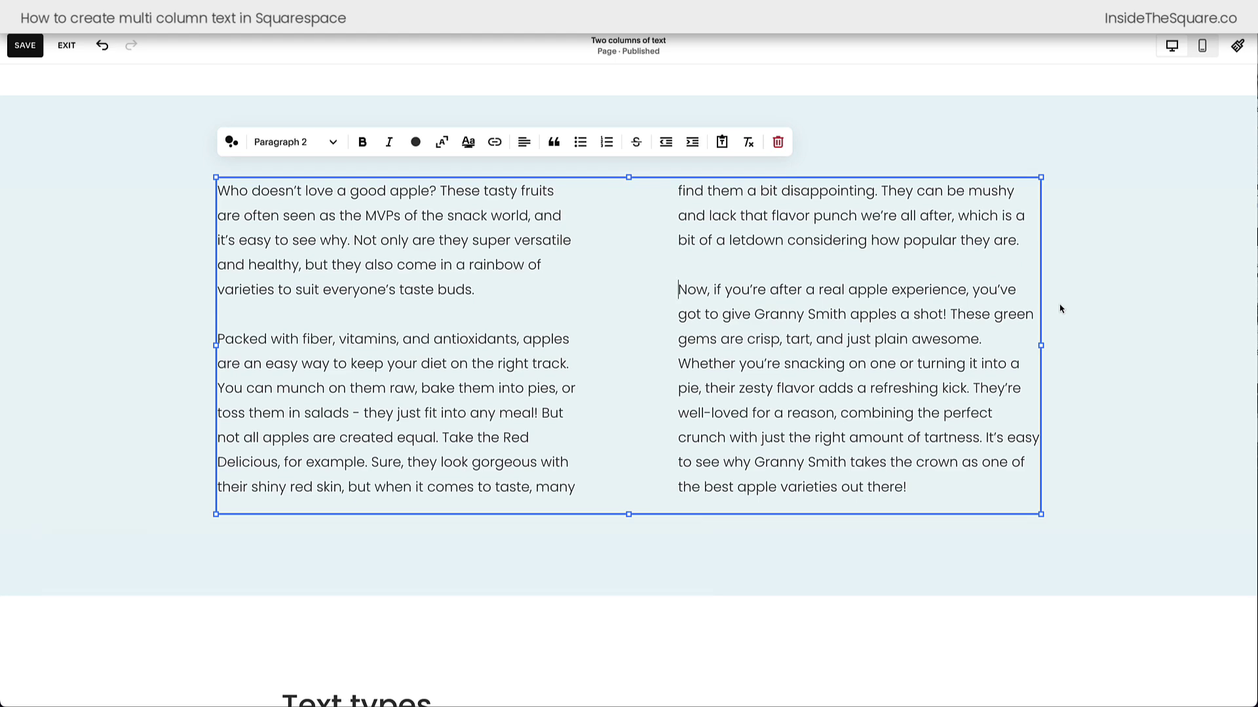
# Exit the apple text block and highlight the .sqsrte-large, .sqsrte-small, h1–h4 and article selectors
pyautogui.scroll(-5, 992, 315)
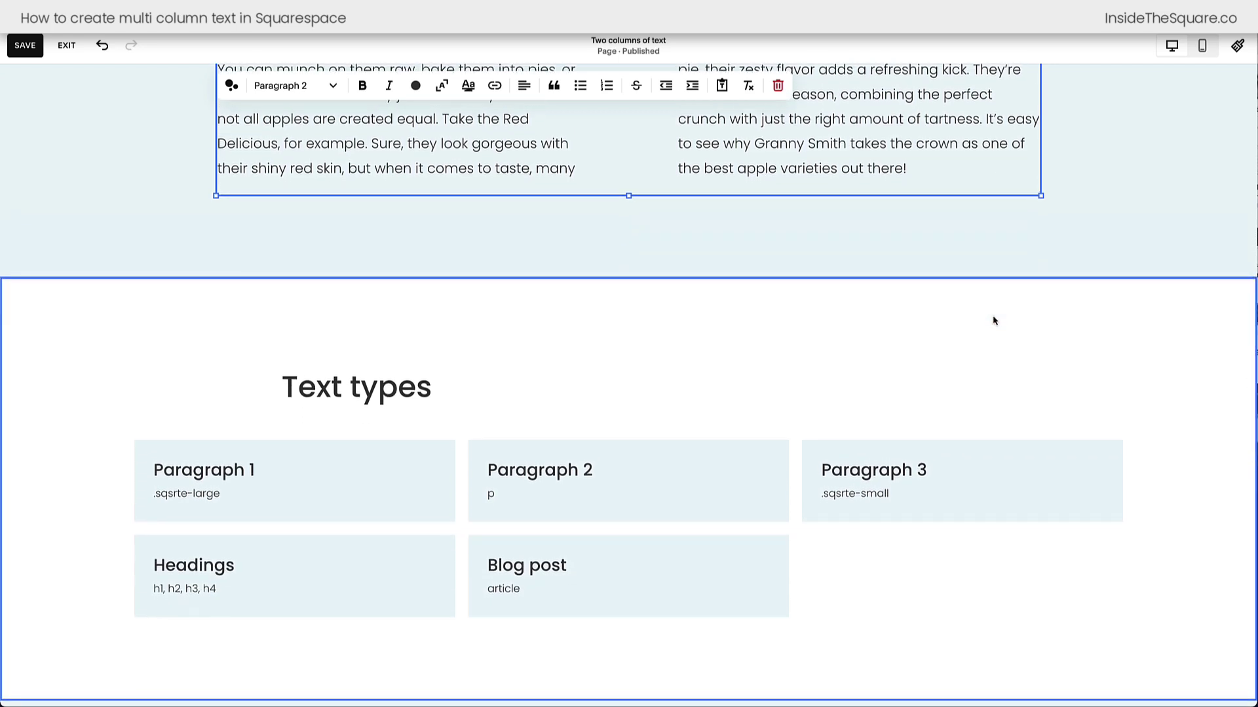
pyautogui.doubleClick(501, 499)
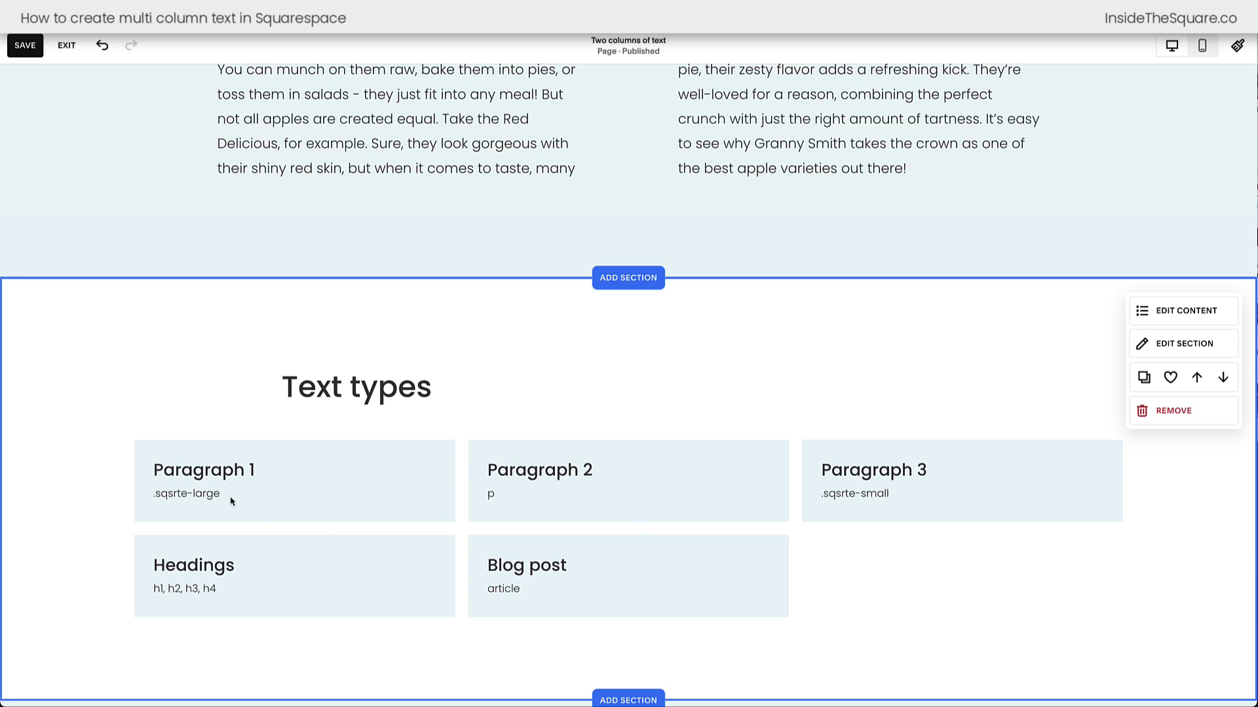
pyautogui.moveTo(230, 503); pyautogui.dragTo(123, 501)
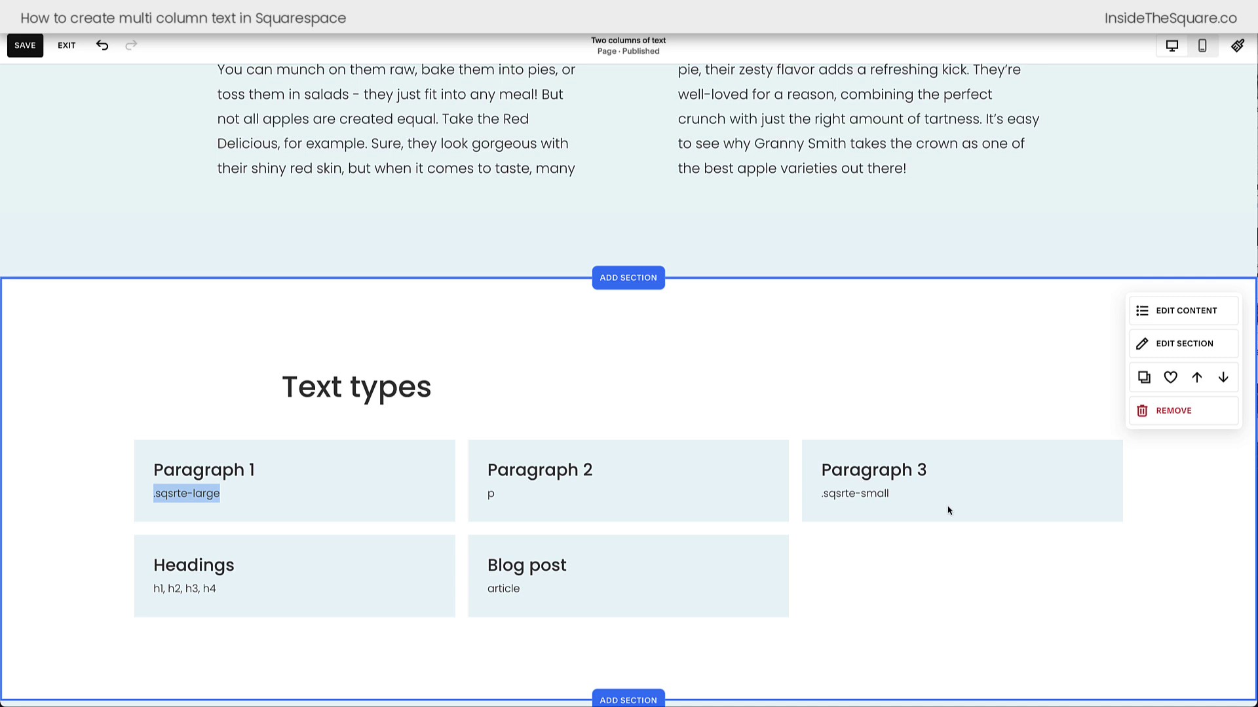
pyautogui.moveTo(949, 507); pyautogui.dragTo(807, 507)
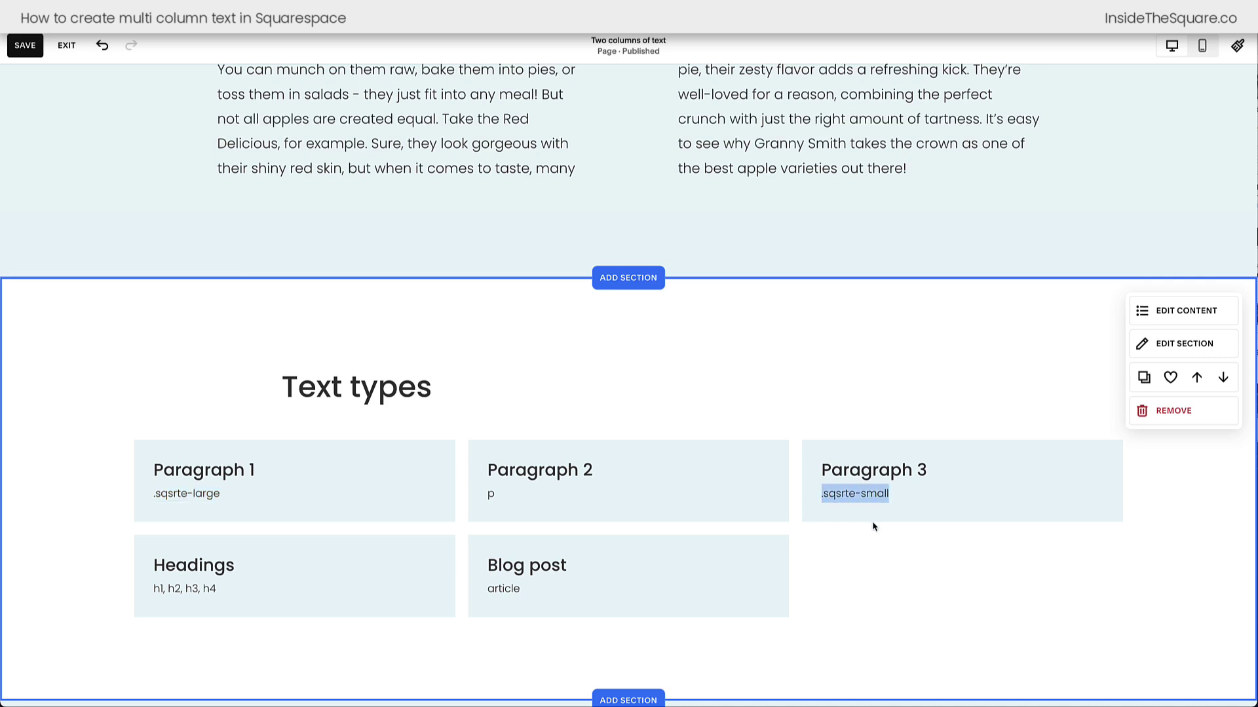
pyautogui.click(873, 527)
pyautogui.moveTo(233, 586); pyautogui.dragTo(116, 592)
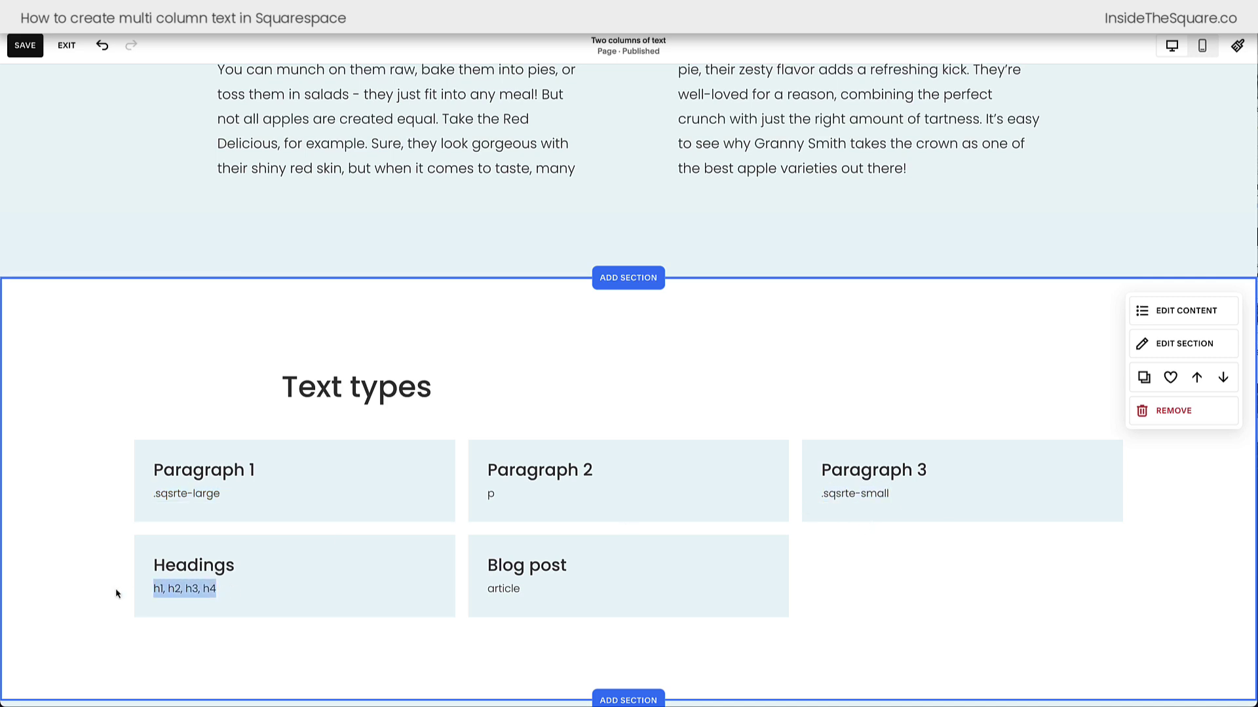
pyautogui.click(248, 613)
pyautogui.moveTo(582, 591); pyautogui.dragTo(485, 592)
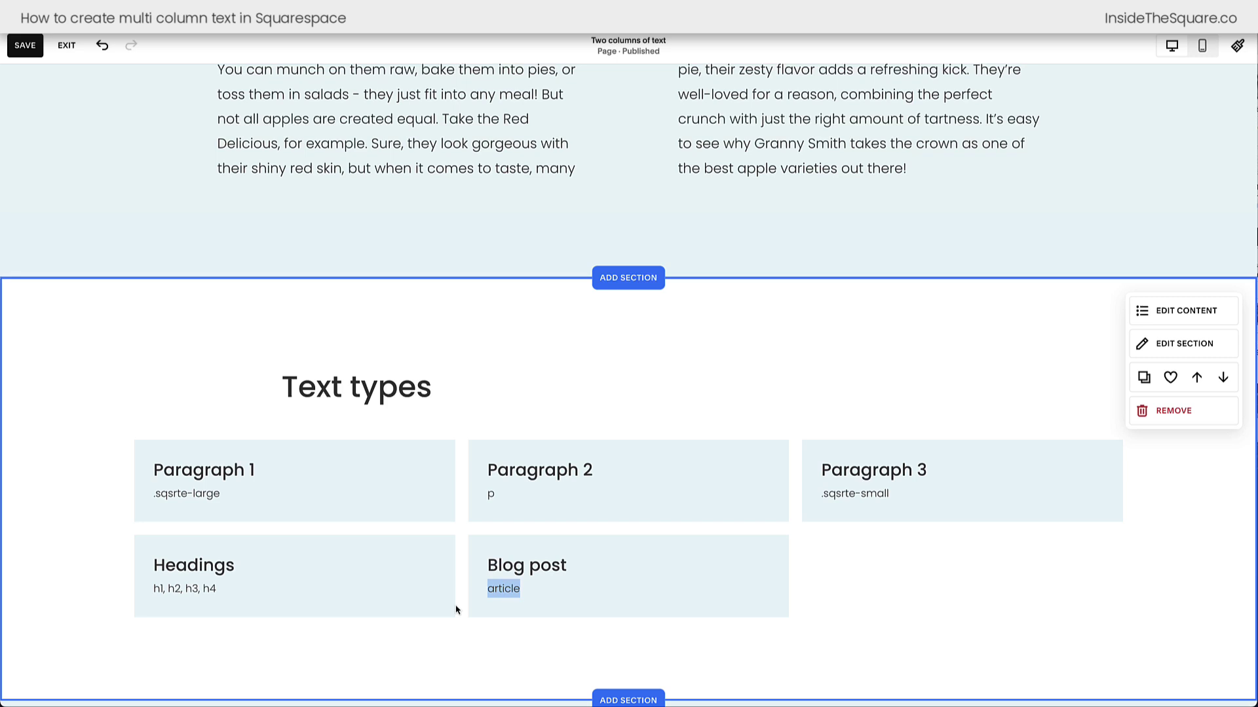
pyautogui.click(457, 610)
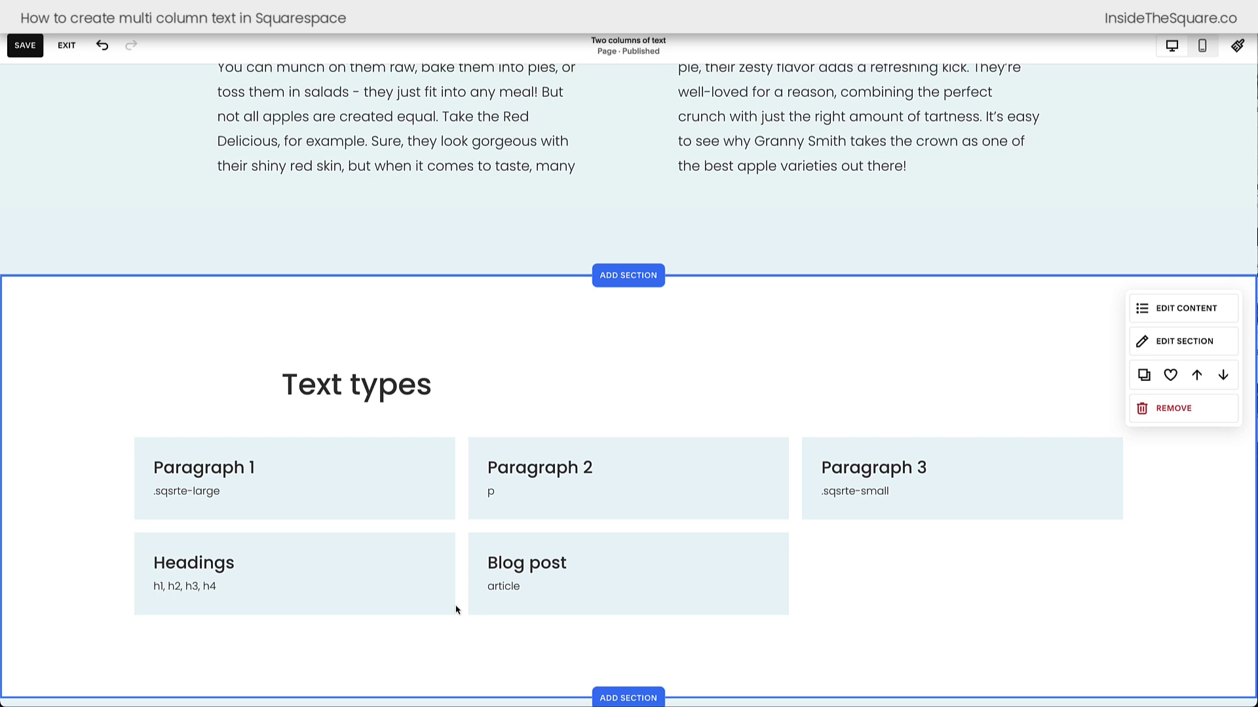
pyautogui.scroll(4, 457, 609)
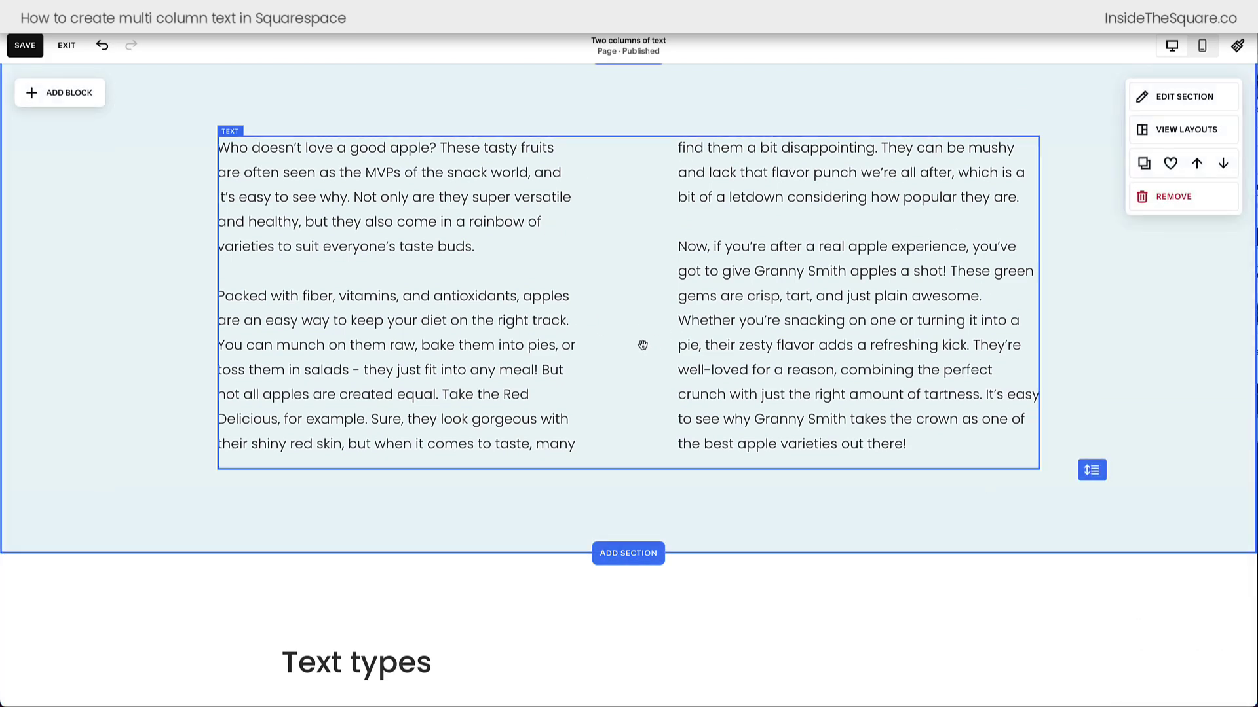
pyautogui.scroll(-12, 637, 350)
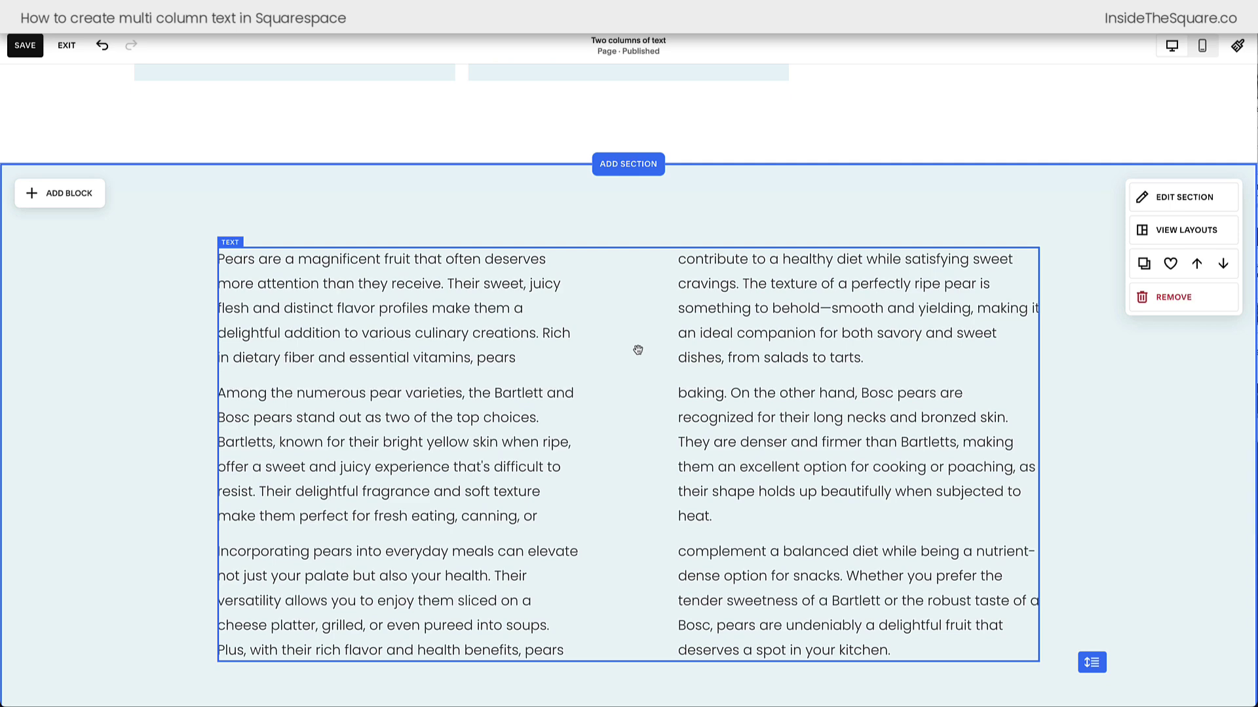
pyautogui.scroll(12, 638, 350)
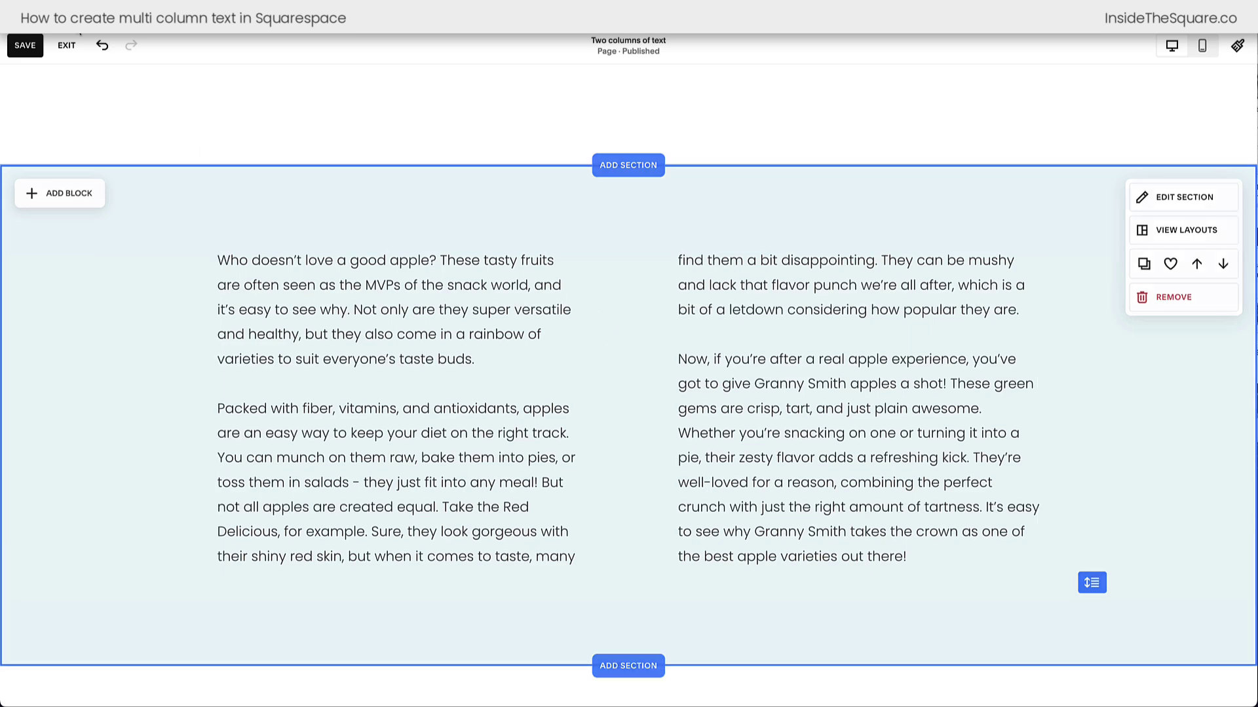
# Open Custom CSS, confirm the apple text is one block, and open the CSS code for editing
pyautogui.click(67, 45)
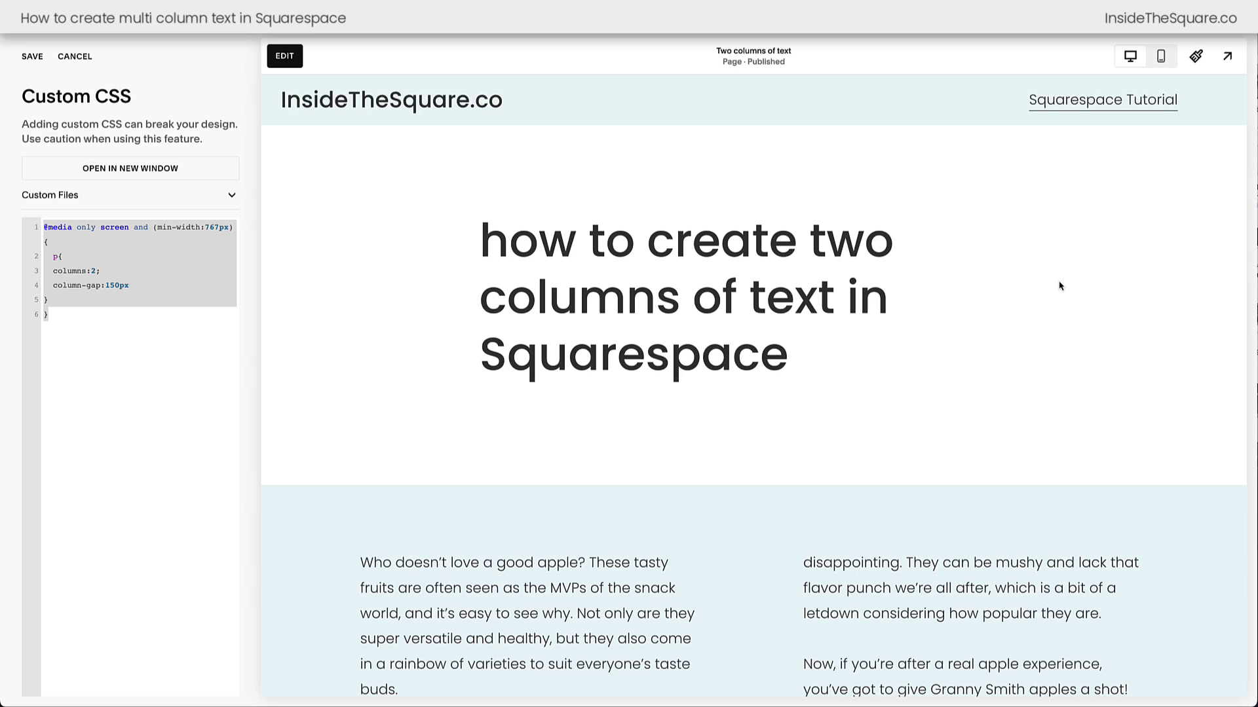
pyautogui.scroll(-5, 1060, 286)
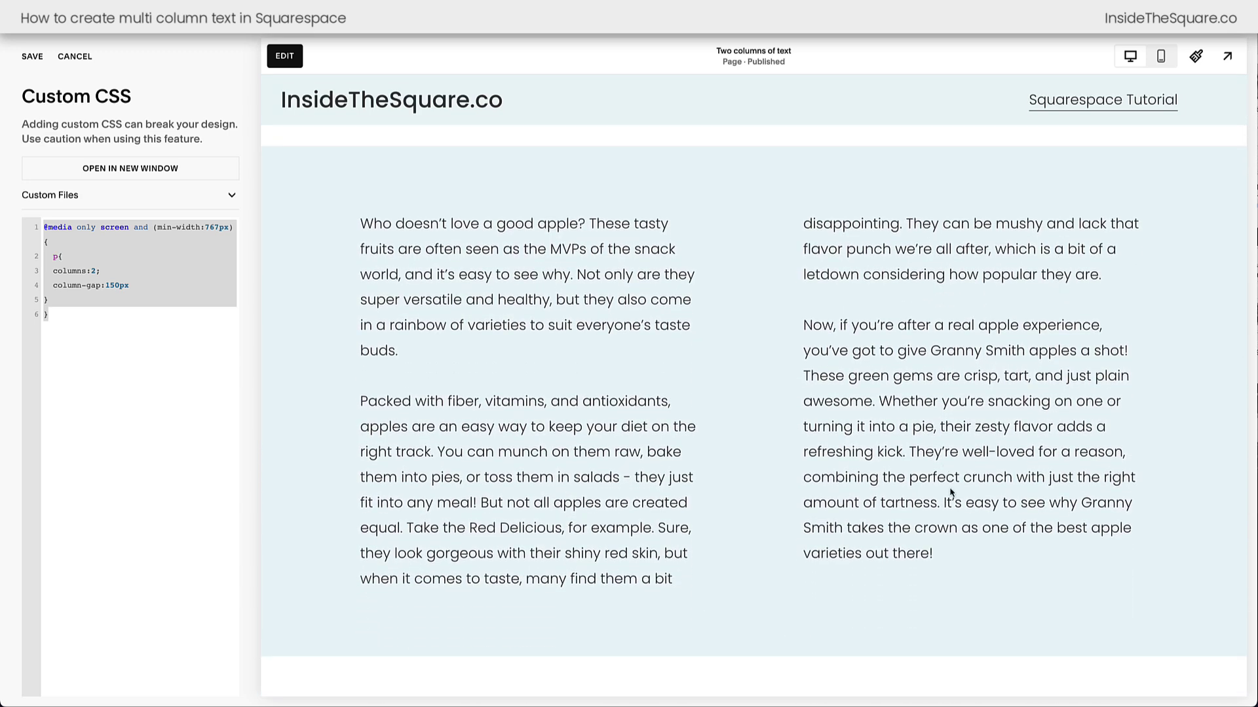
pyautogui.moveTo(1009, 583); pyautogui.dragTo(352, 234)
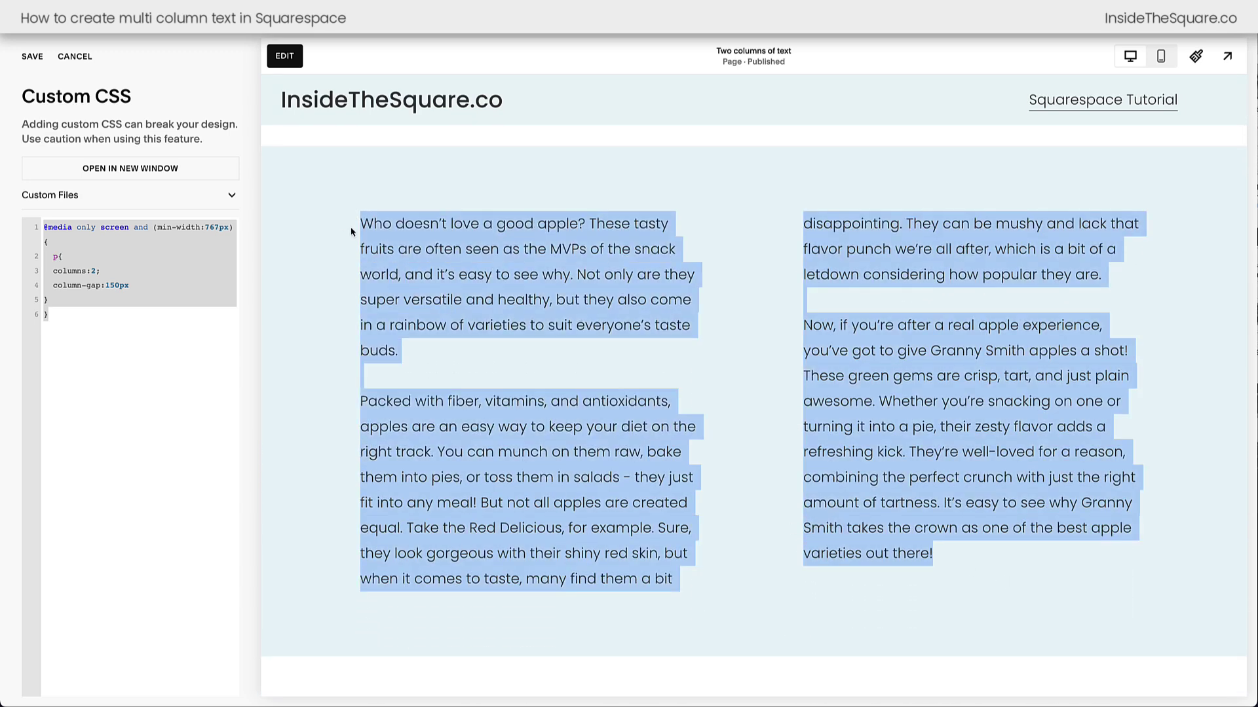
pyautogui.click(327, 413)
pyautogui.scroll(-15, 327, 413)
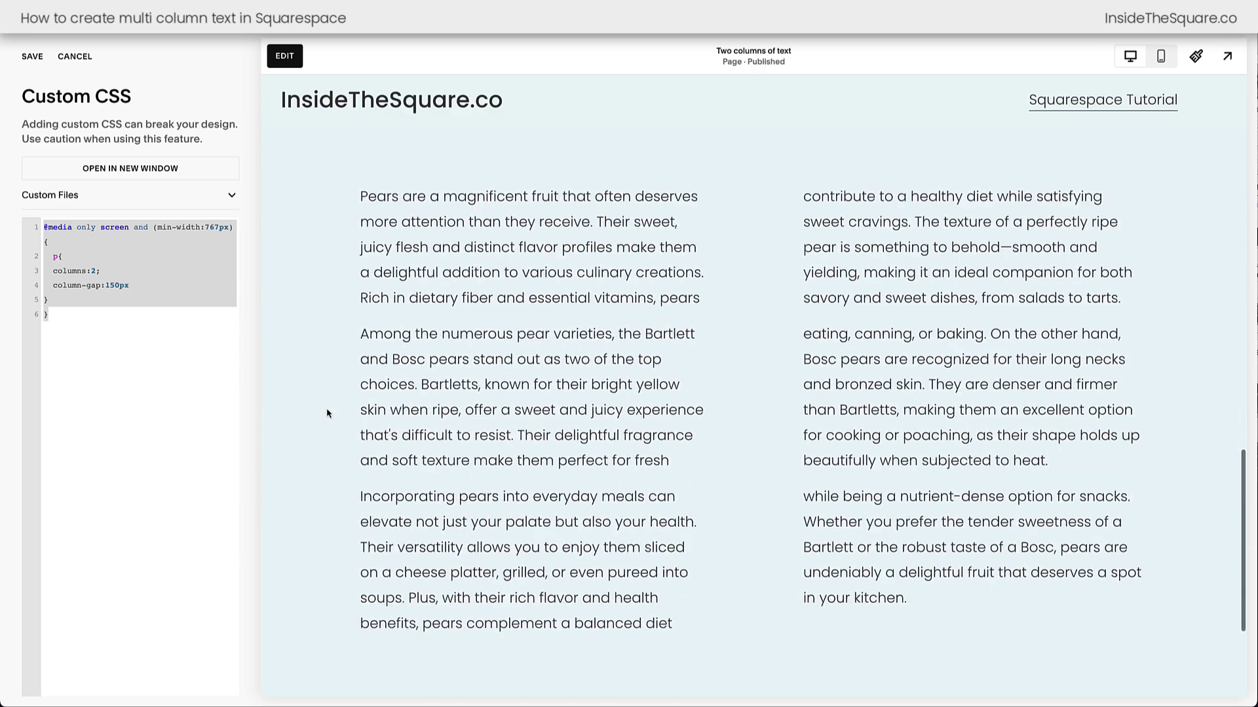
pyautogui.scroll(15, 327, 414)
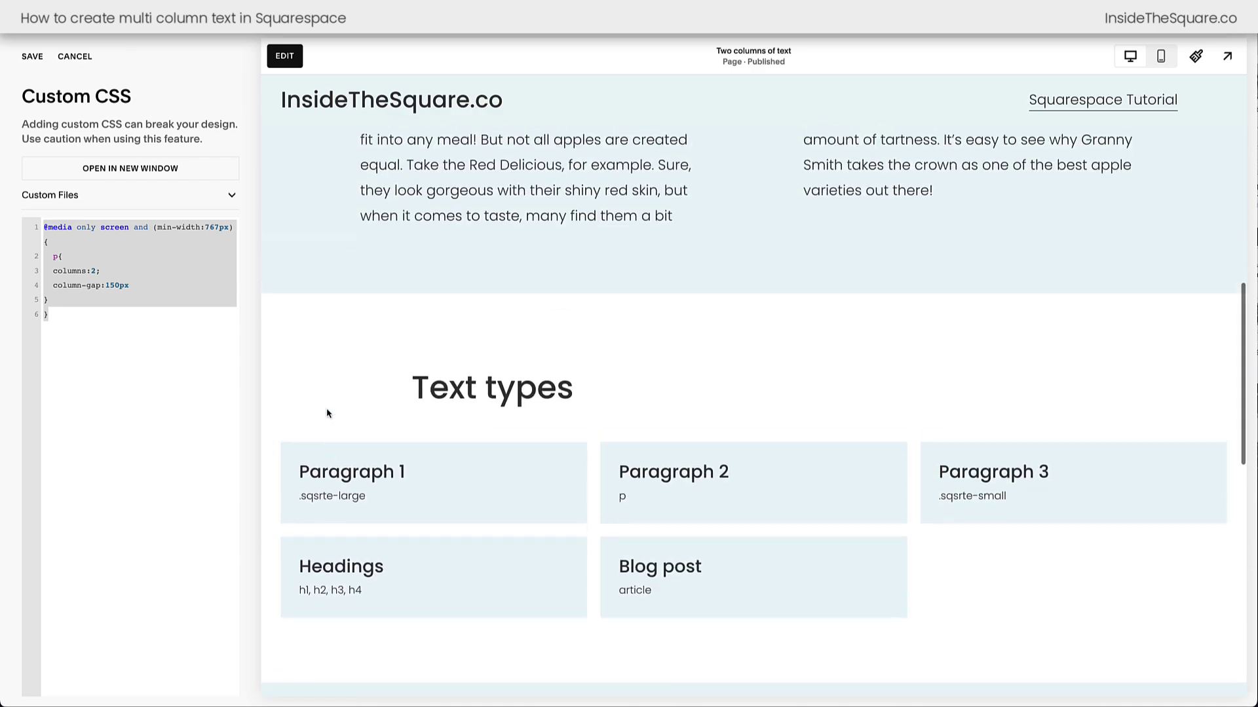
pyautogui.scroll(3, 328, 414)
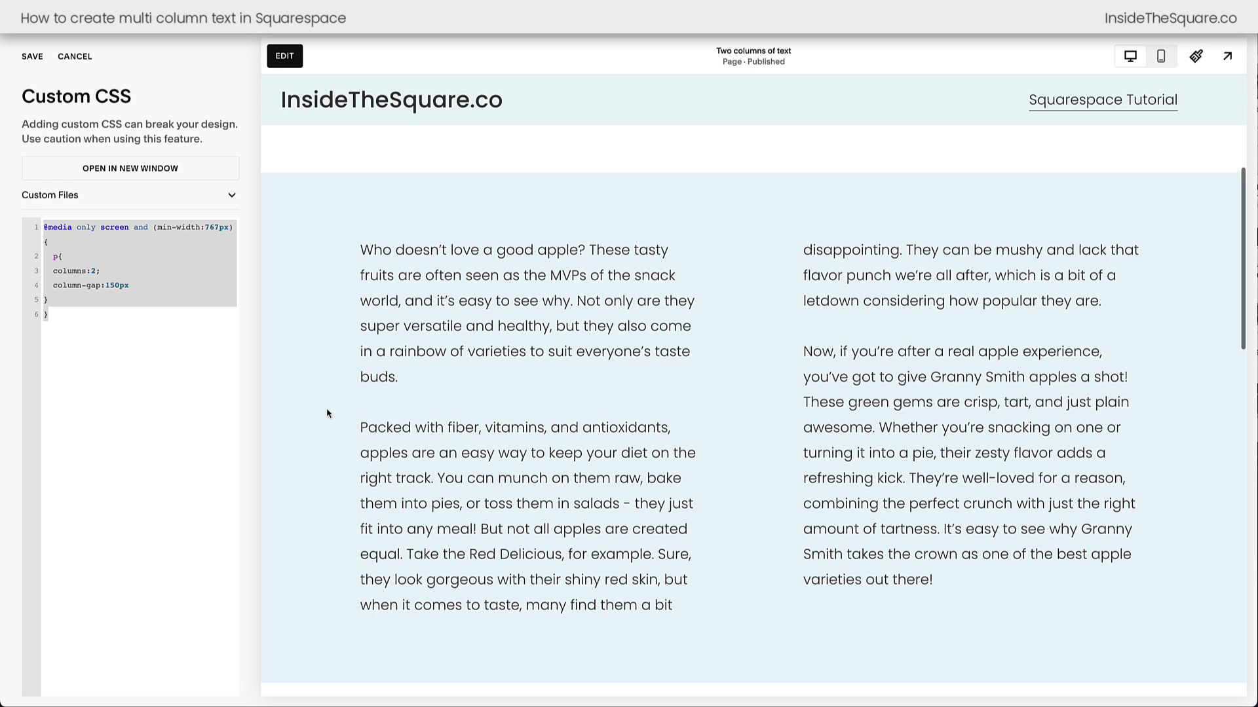
pyautogui.click(49, 314)
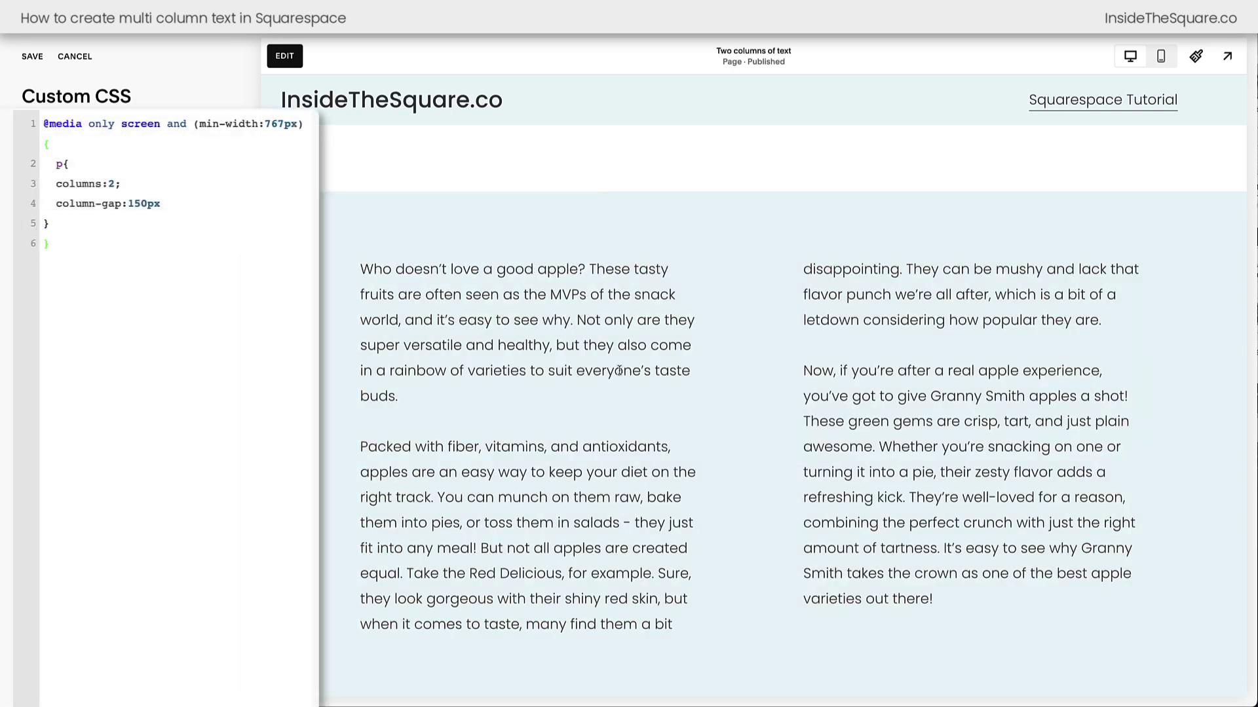
pyautogui.click(57, 163)
pyautogui.hotkey('ctrl', 'v')
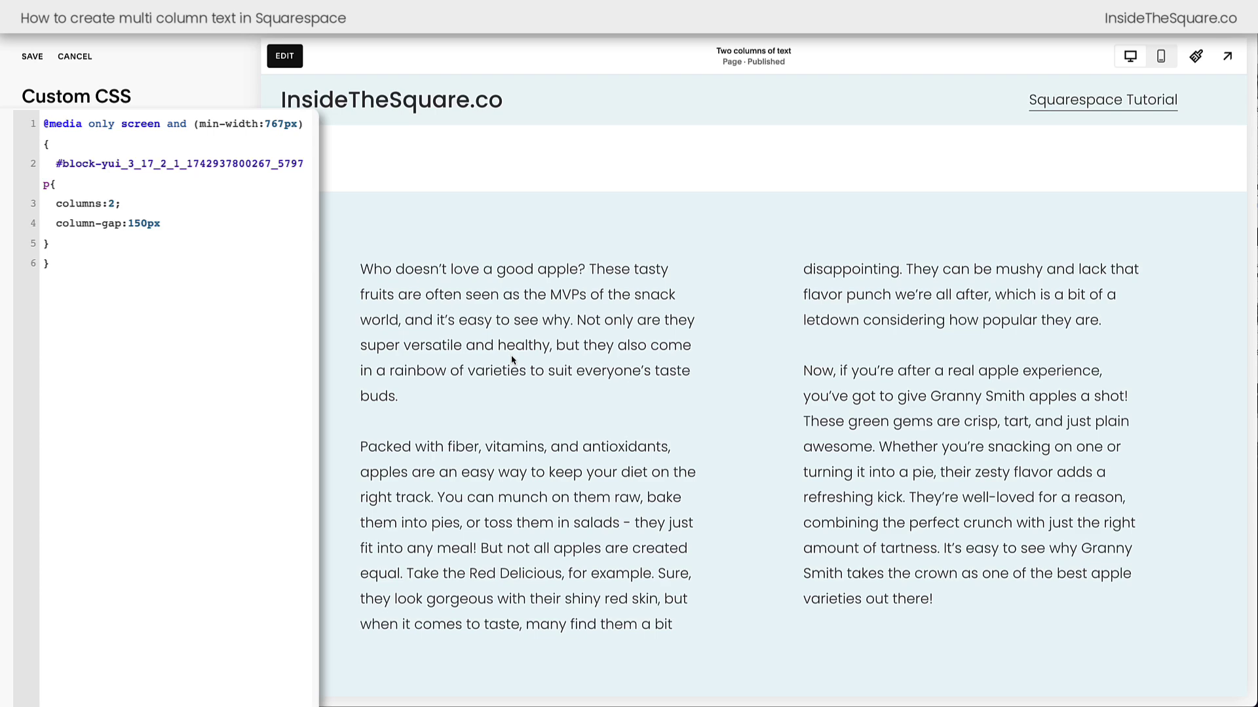
pyautogui.scroll(-6, 512, 359)
pyautogui.scroll(-8, 512, 360)
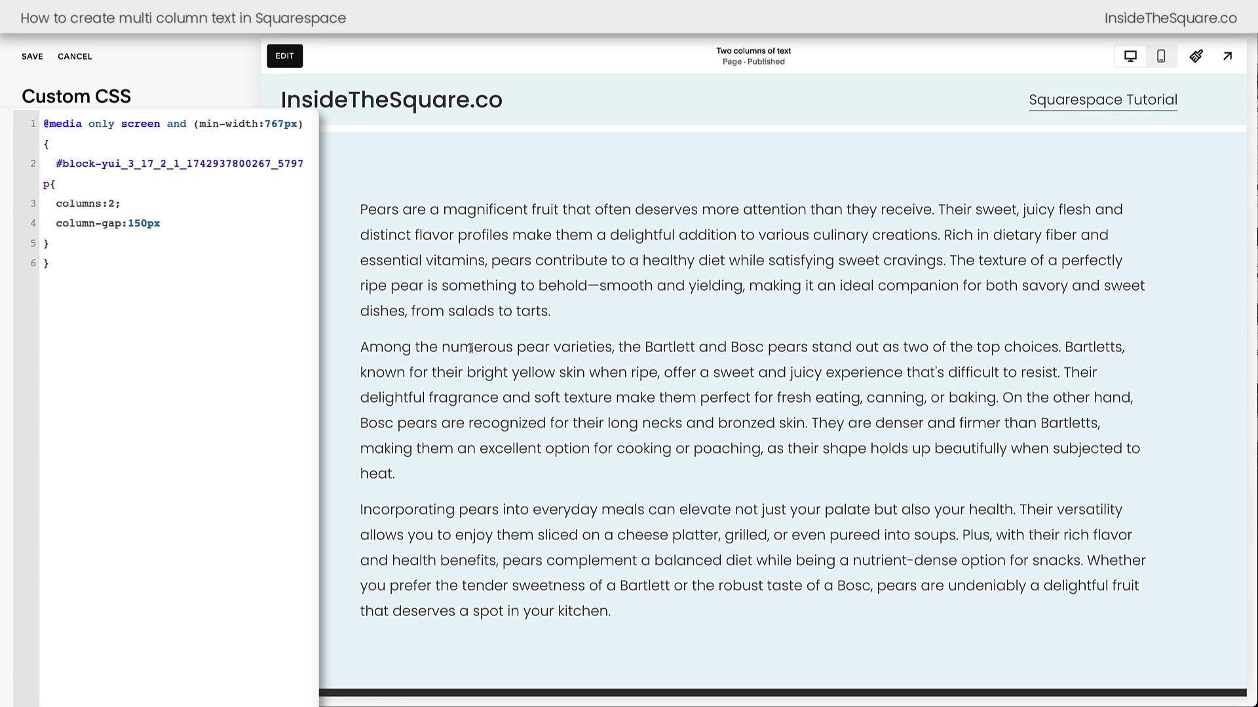
# Review the min-width:767px media query, the block ID selector, and the column count and gap
pyautogui.tripleClick(254, 123)
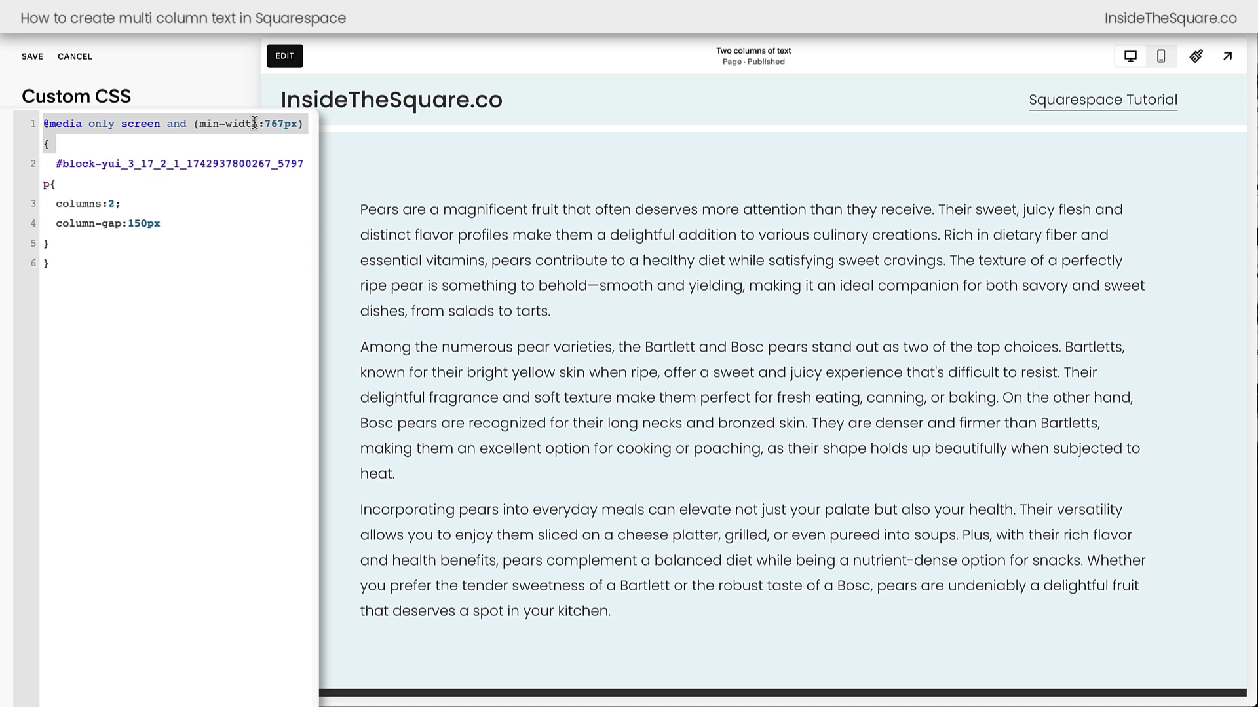
pyautogui.moveTo(296, 123); pyautogui.dragTo(200, 123)
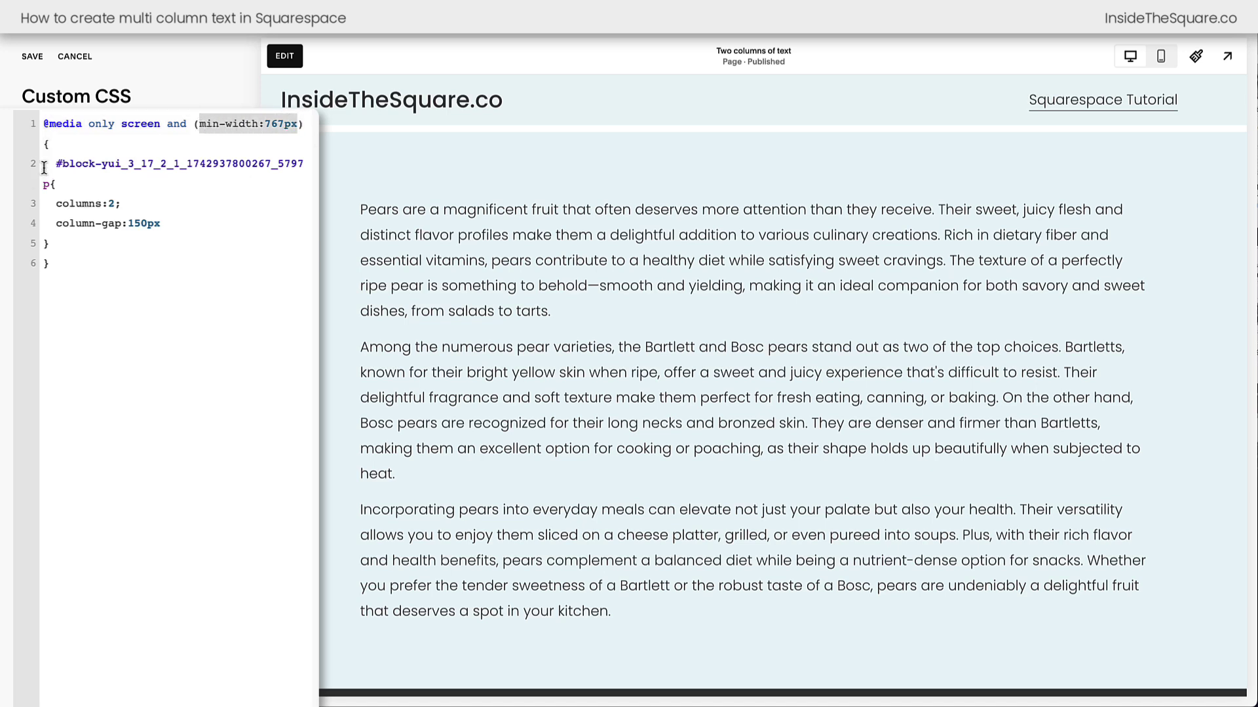
pyautogui.moveTo(44, 168); pyautogui.dragTo(317, 174)
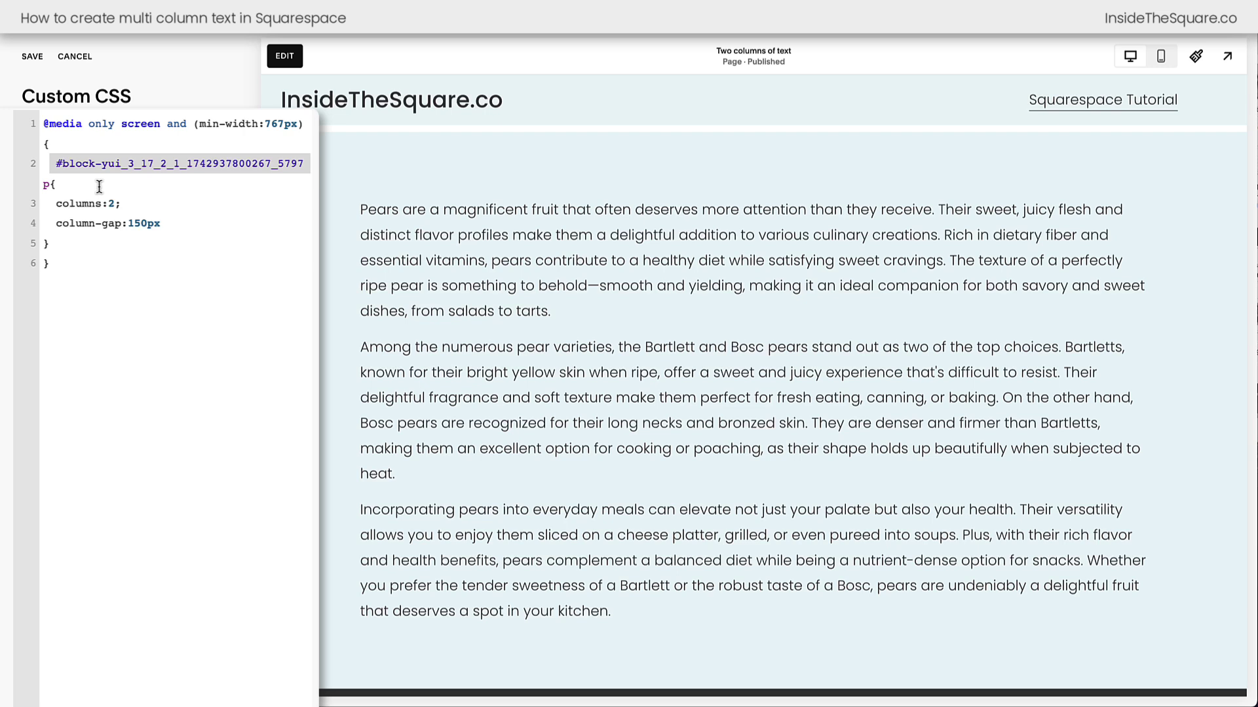
pyautogui.click(41, 187)
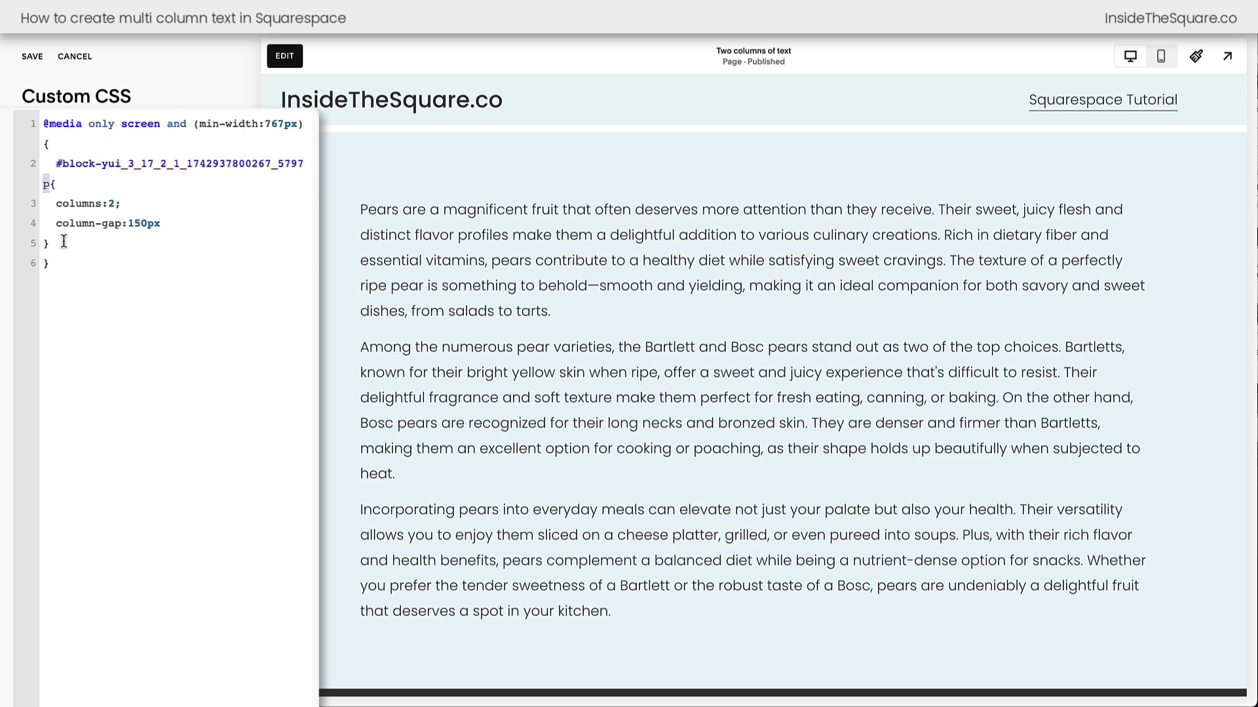
pyautogui.moveTo(42, 203)
pyautogui.mouseDown()
pyautogui.moveTo(122, 204)
pyautogui.moveTo(92, 224)
pyautogui.moveTo(41, 225)
pyautogui.mouseUp()
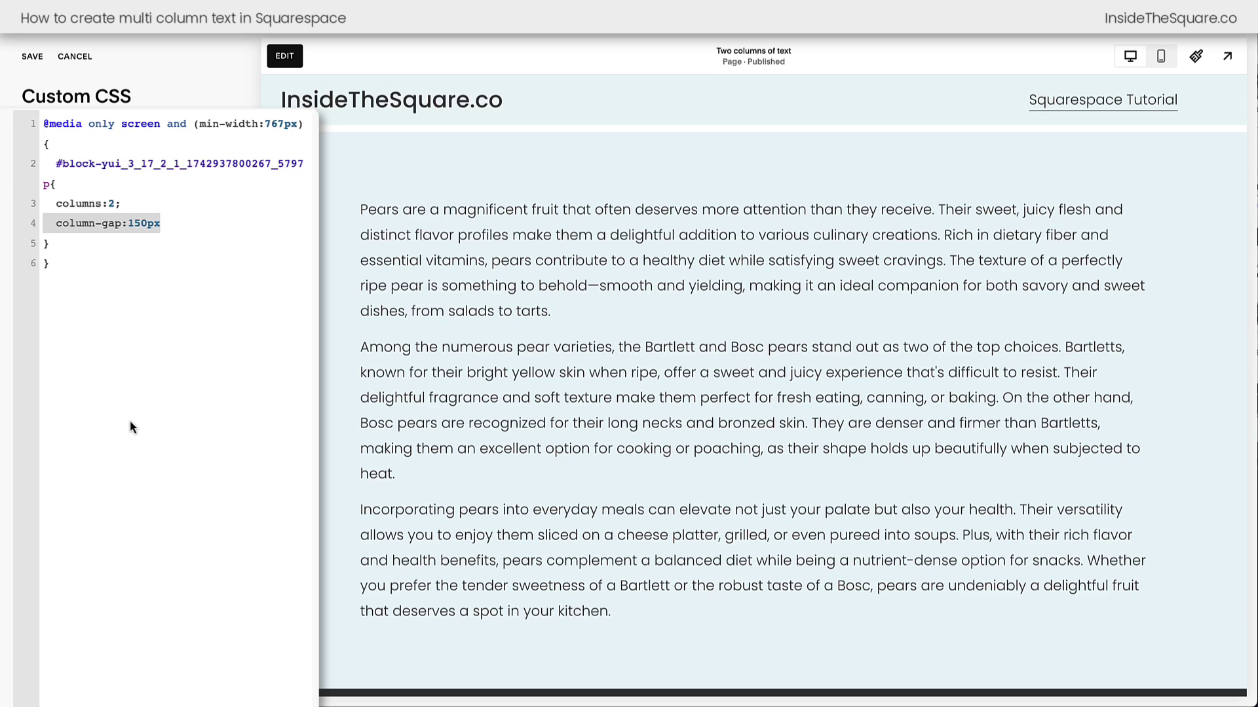
pyautogui.click(130, 423)
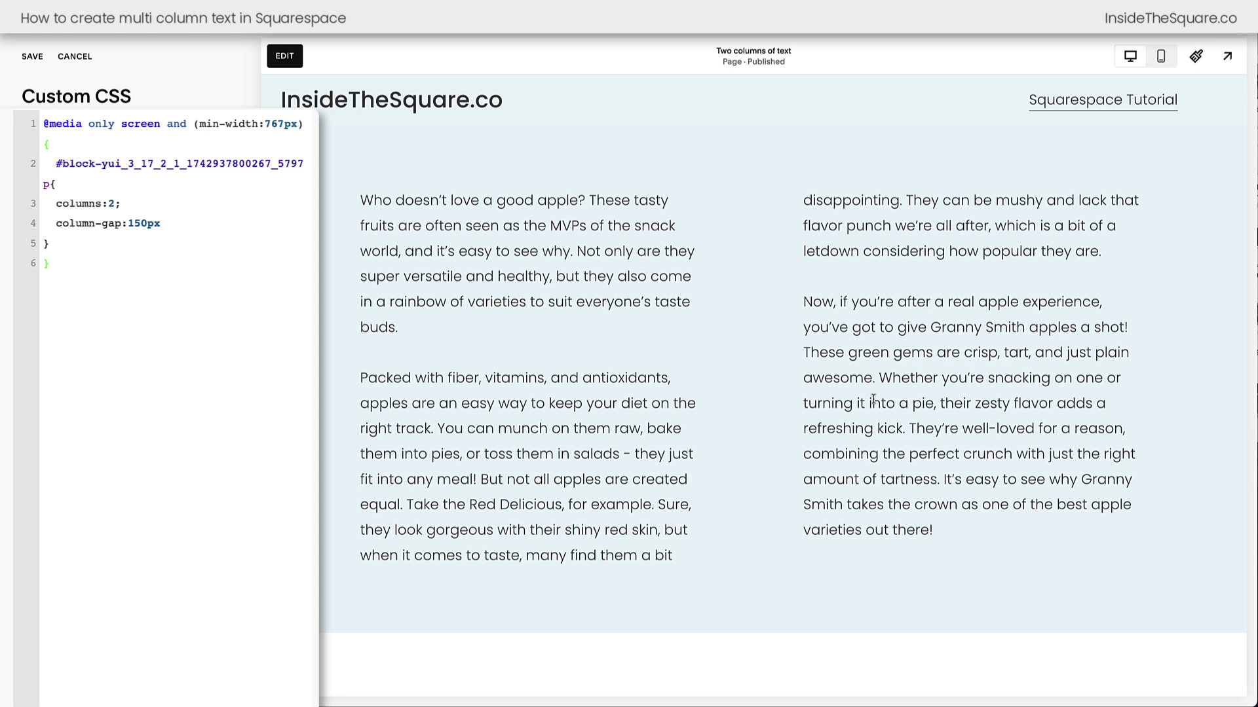
# Dock the enlarged CSS code editor back into the sidebar panel
pyautogui.click(420, 424)
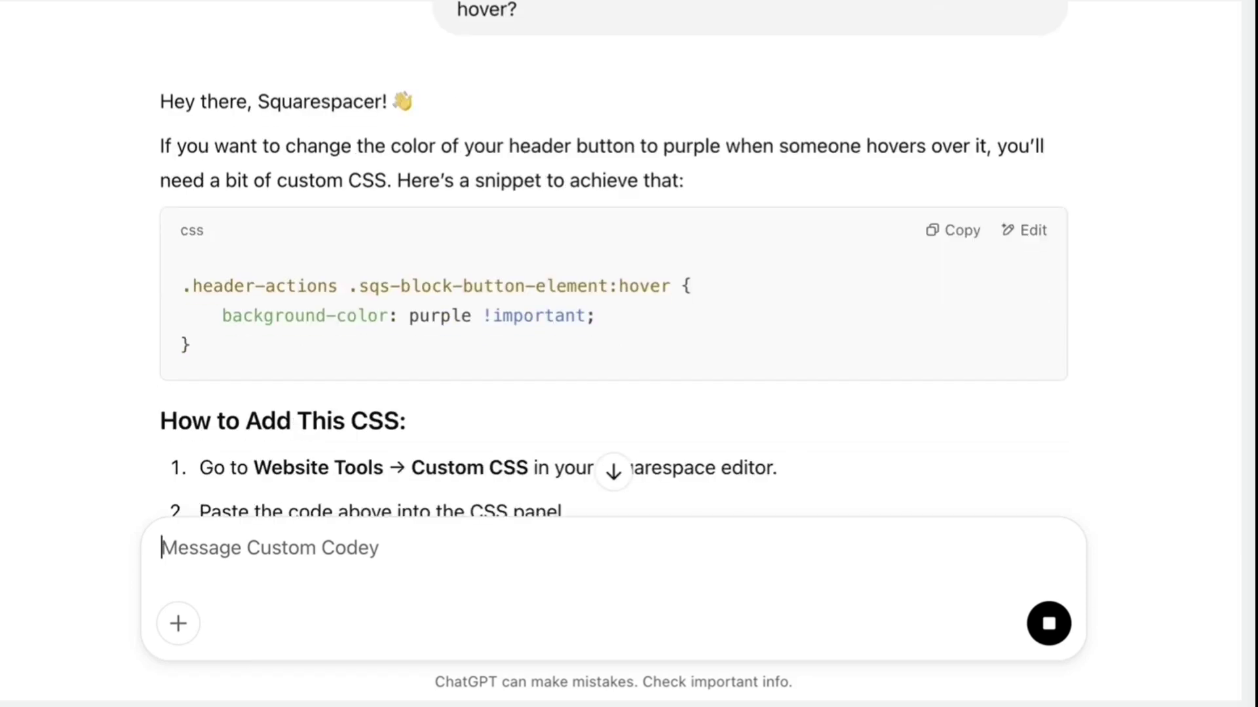
# Send the Custom Codey follow-up asking for white, bold hover button text
pyautogui.scroll(-3, 888, 202)
pyautogui.press('Return')
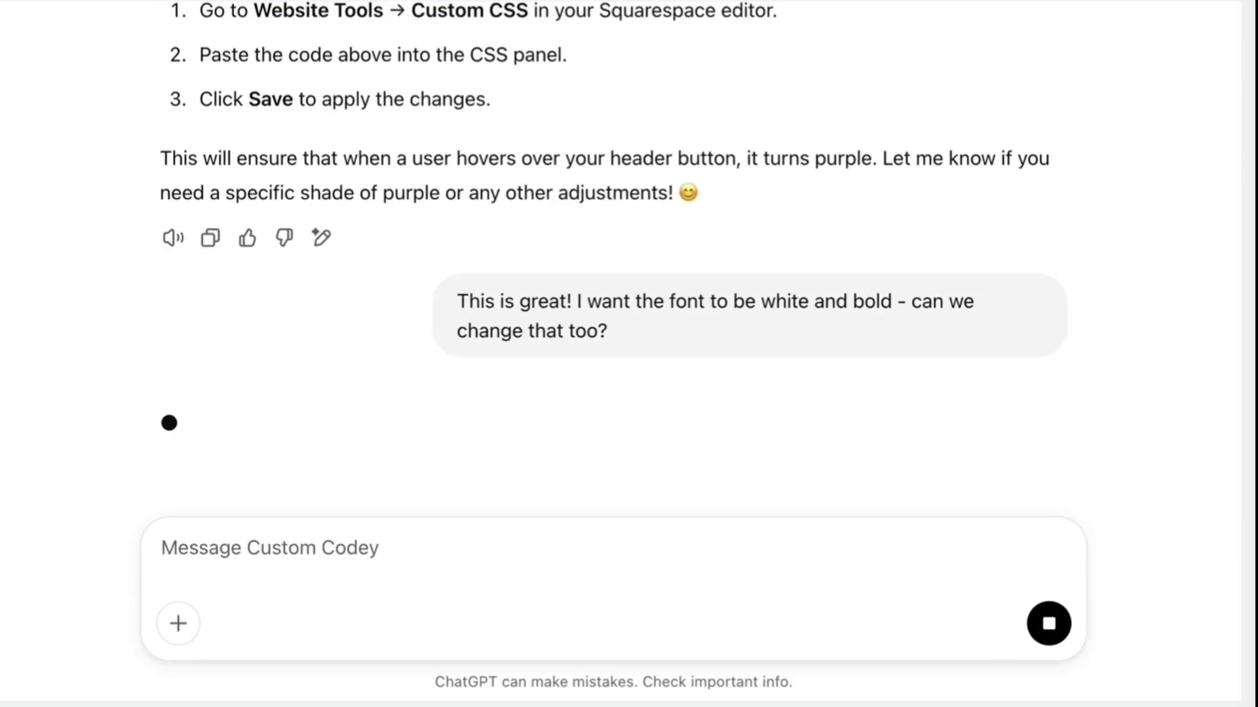